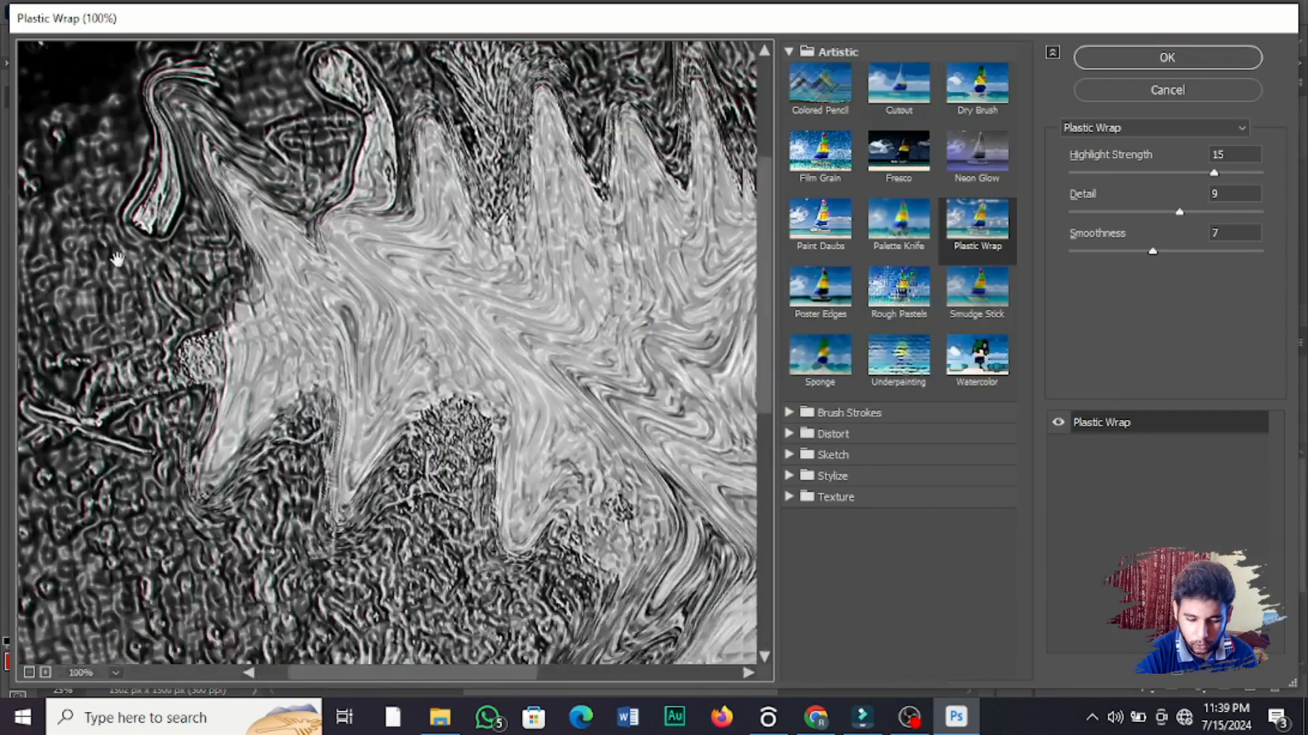
Step: Apply the Plastic Wrap filter to the photo layer with highlight strength 15, detail 9 and smoothness 7
drag(534, 402, 479, 683)
click(986, 216)
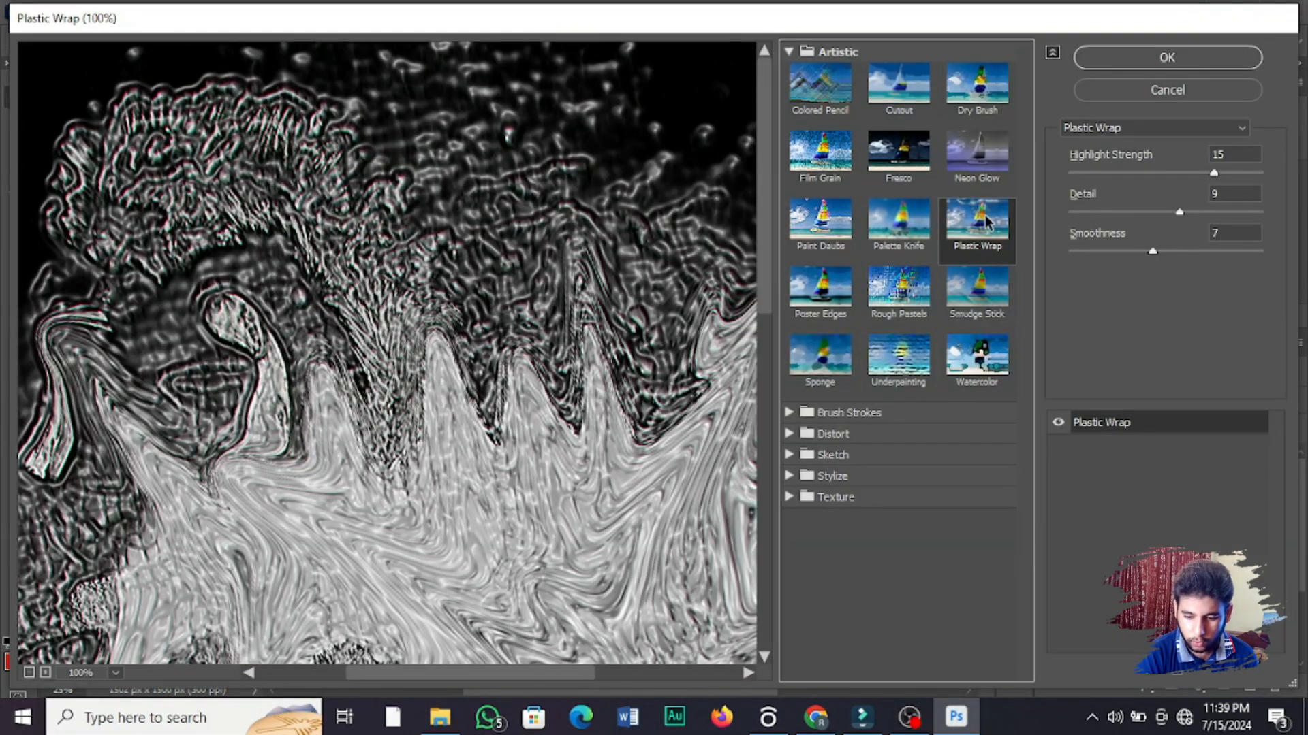
drag(414, 487, 177, 471)
drag(317, 465, 461, 236)
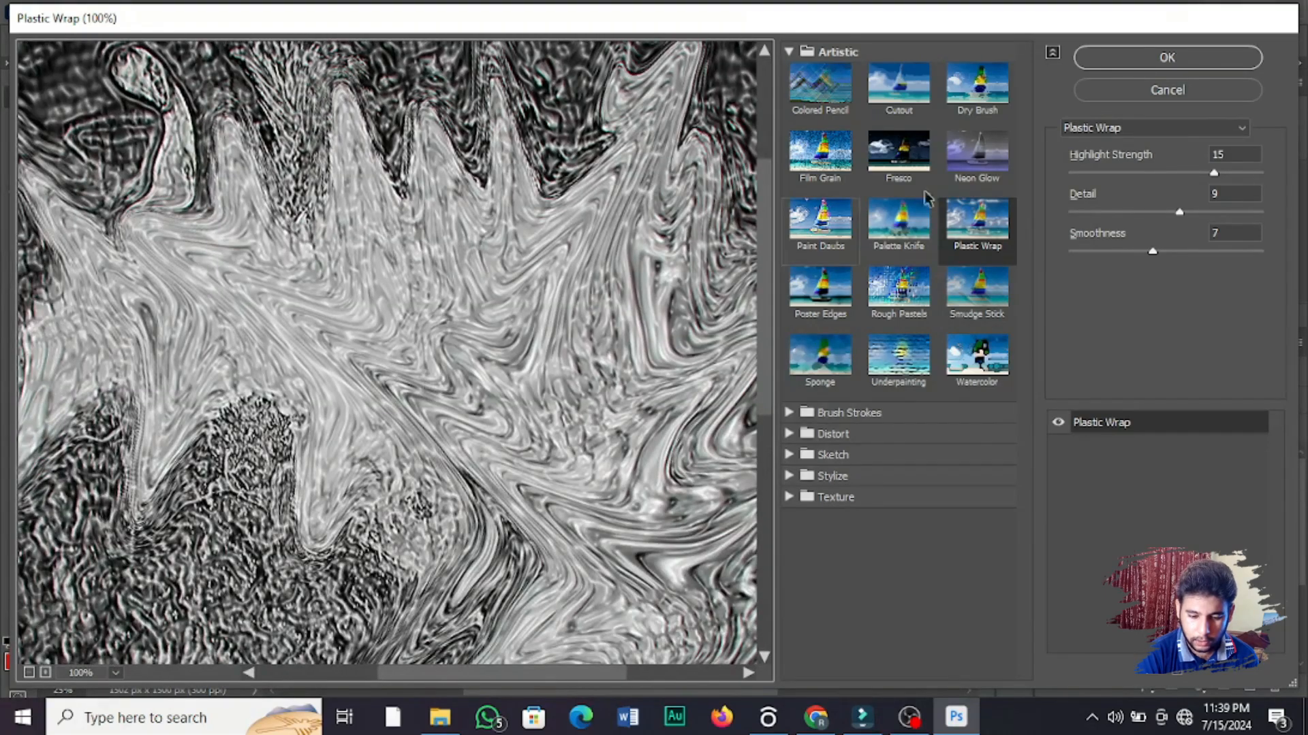
click(1219, 56)
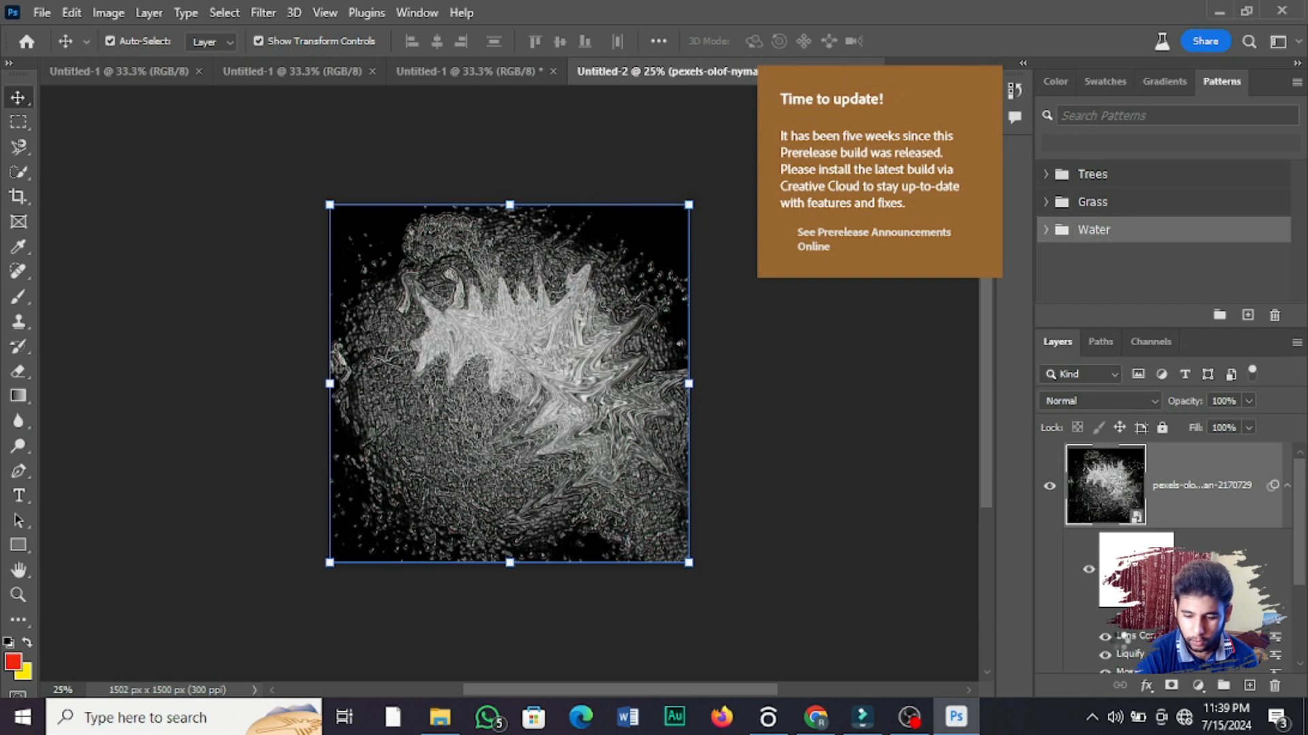
Step: Hide the photo layer's earlier smart filters and apply Plastic Wrap again with highlight strength 15, detail 9 and smoothness 7
double_click(1104, 644)
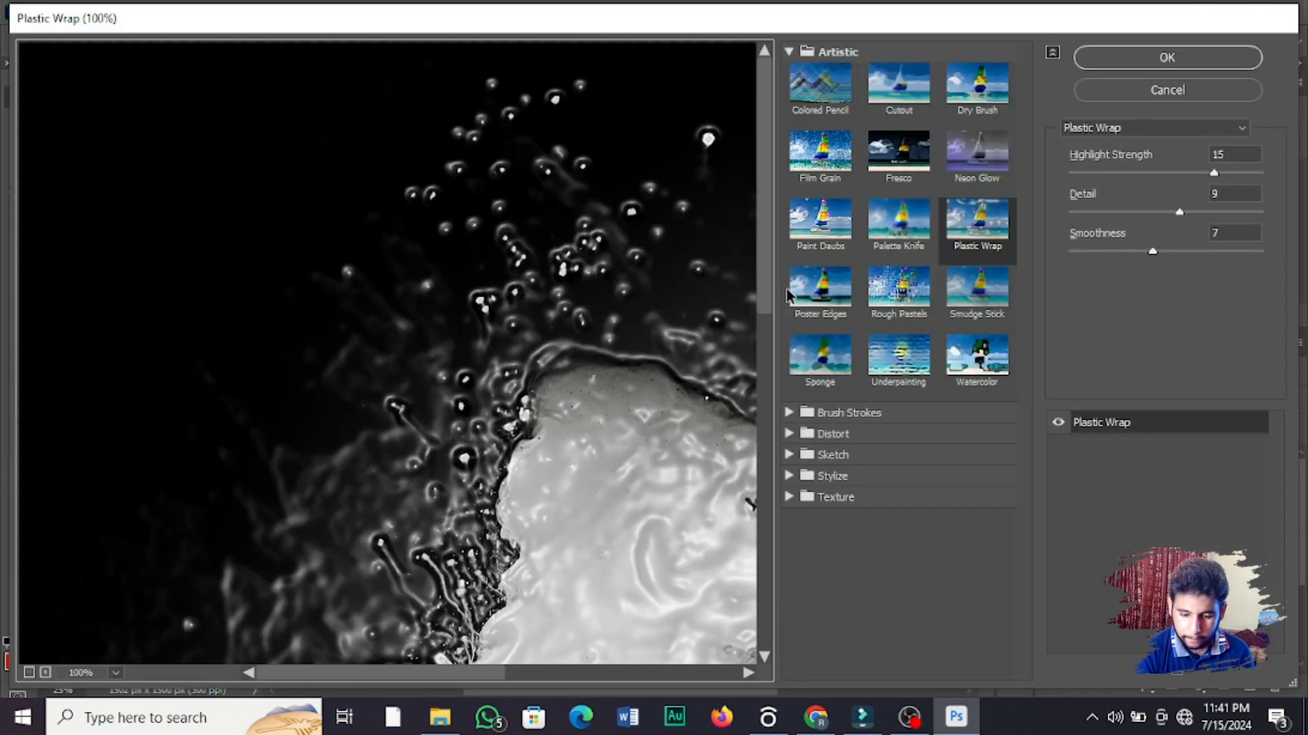
drag(767, 225, 724, 476)
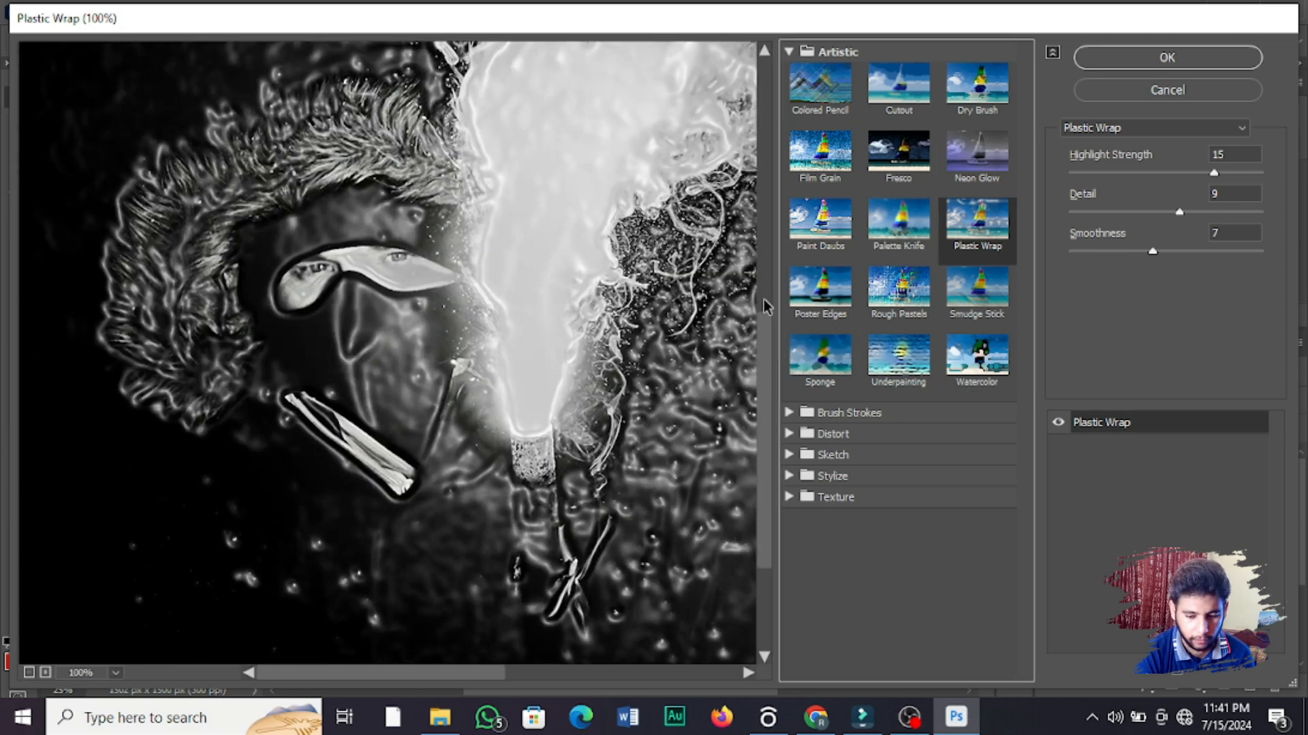
mouse_move(767, 357)
mouse_down()
mouse_move(774, 227)
mouse_move(775, 343)
mouse_up()
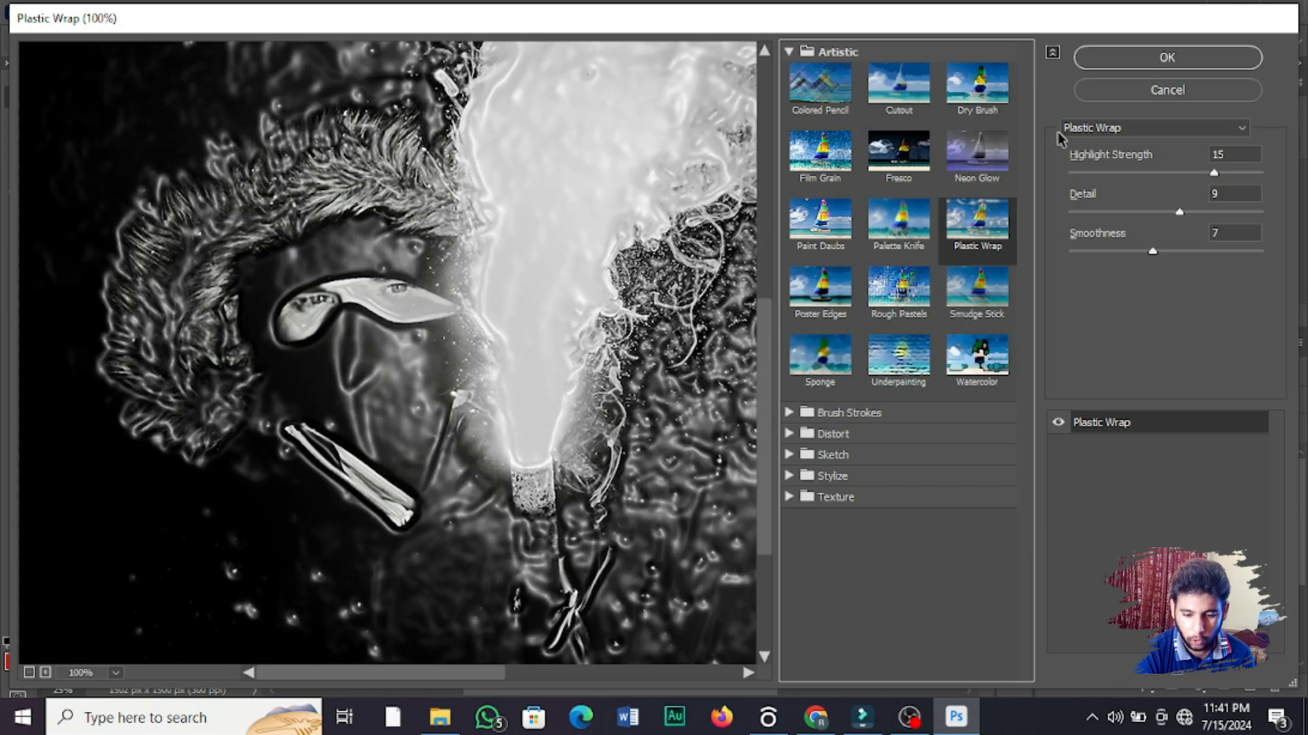
click(1214, 63)
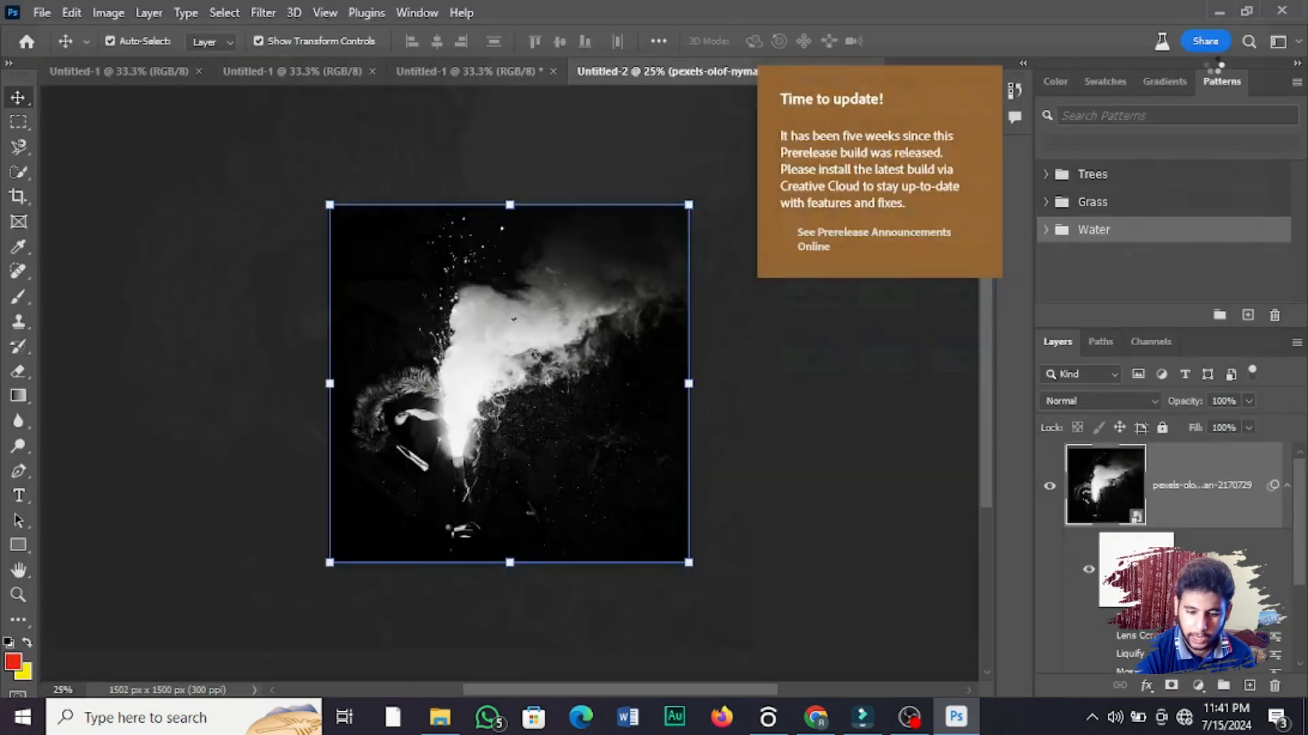
Step: Examine the Plastic Wrap effect on the smoke and the hooded figure up close
click(18, 595)
drag(491, 455, 389, 461)
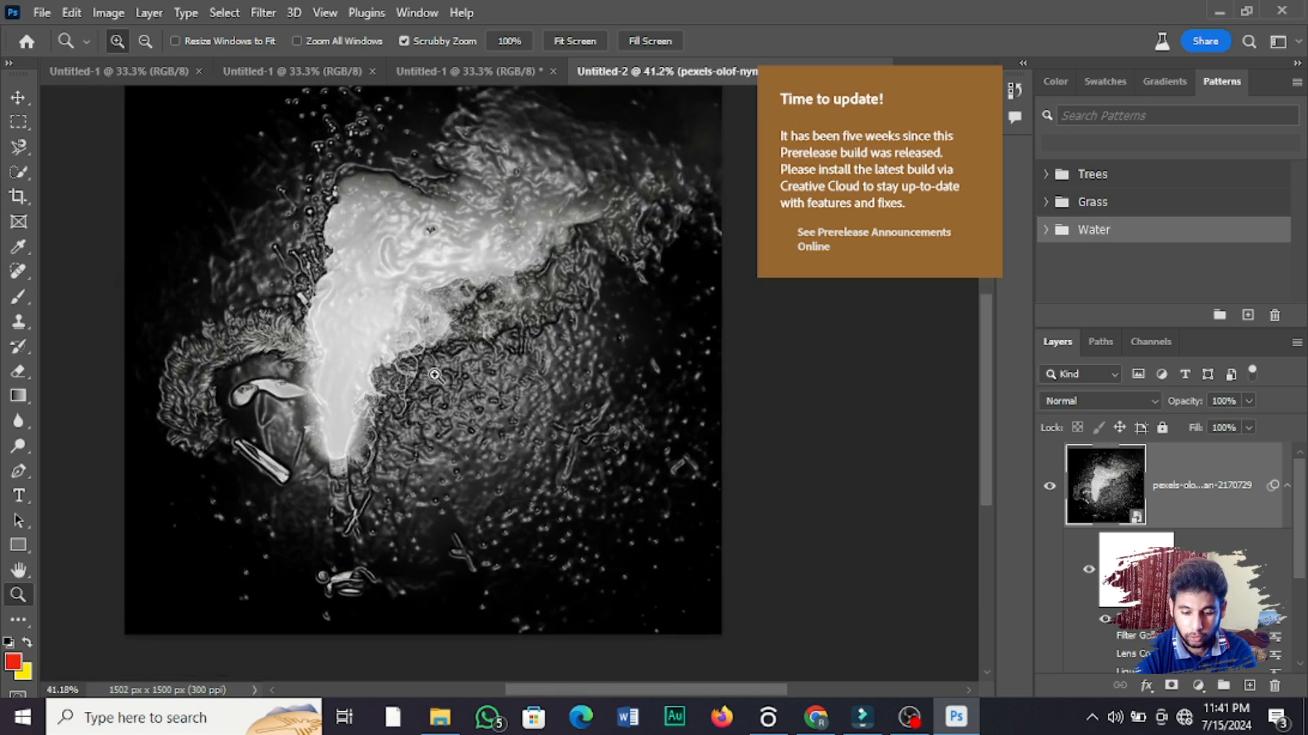
click(435, 379)
click(436, 380)
alt+click(535, 378)
alt+click(536, 378)
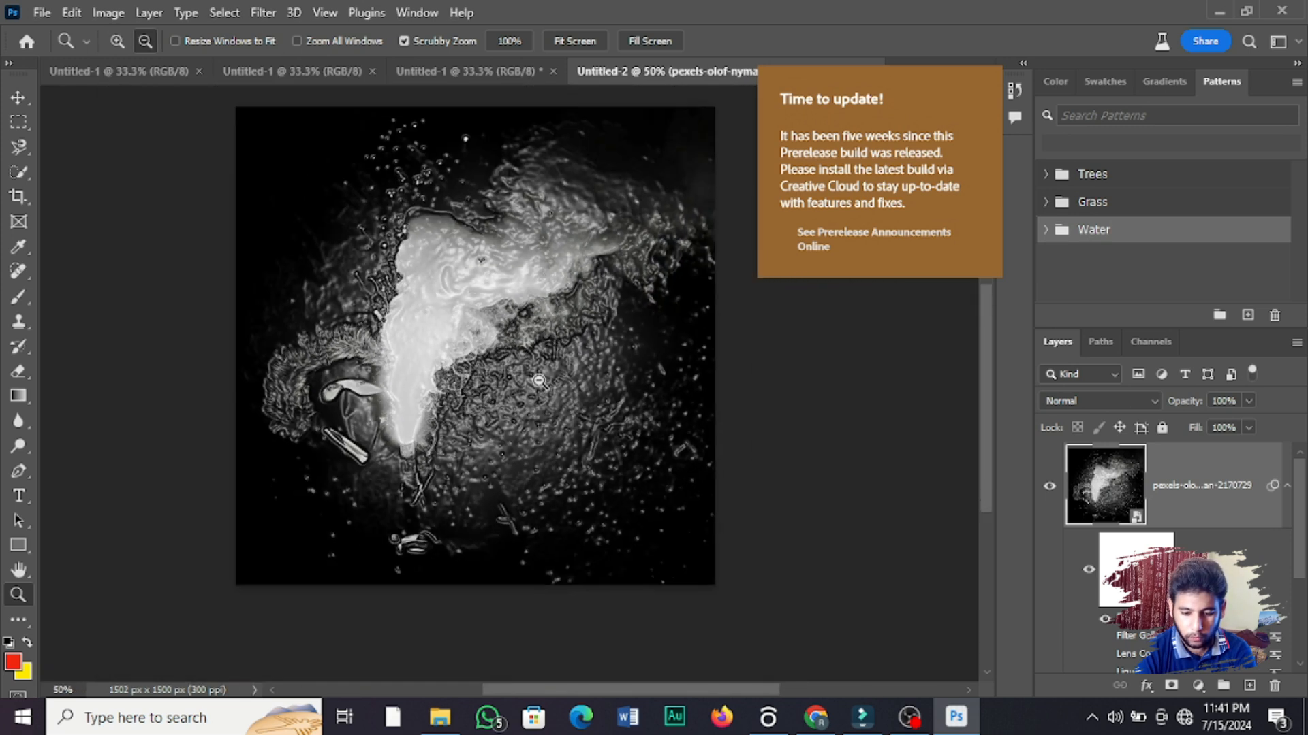
alt+click(535, 378)
click(18, 97)
Step: Preview the Mosaic Tiles, Stained Glass, Patchwork and Texturizer textures, and apply the Craquelure filter to the photo layer
click(262, 13)
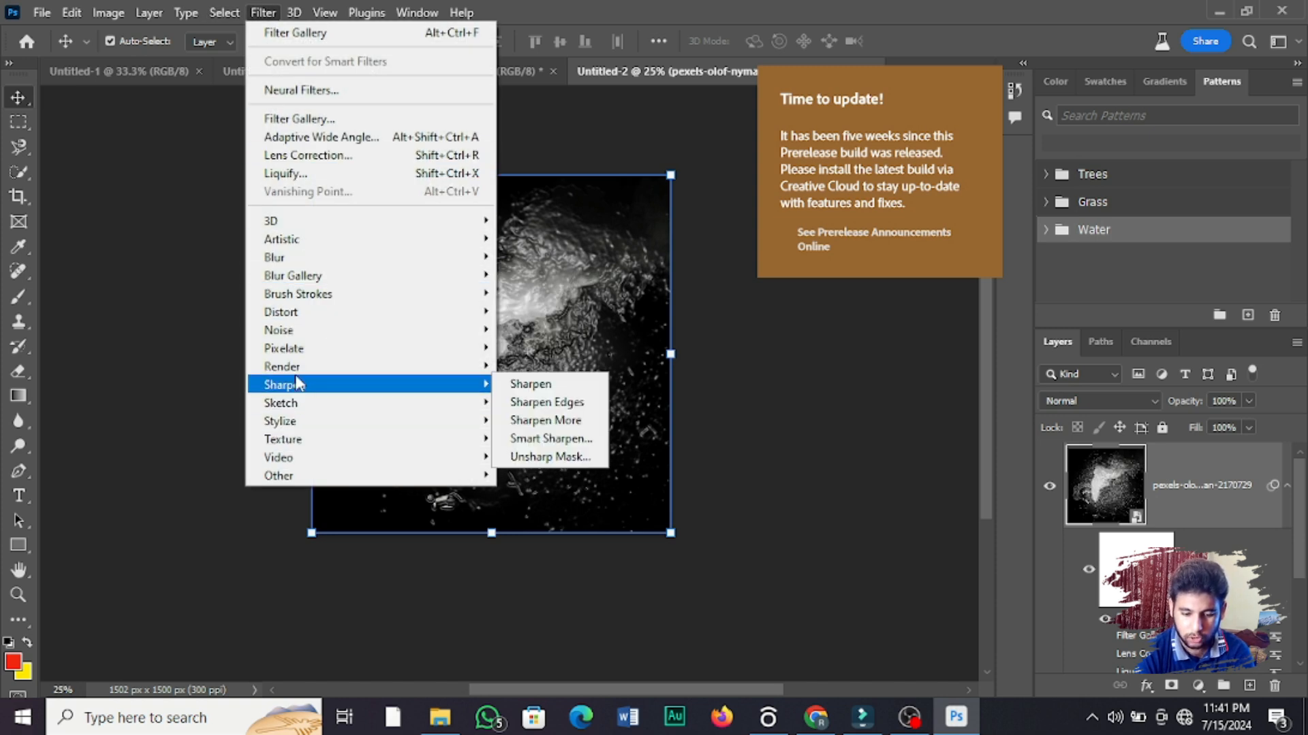
mouse_move(385, 446)
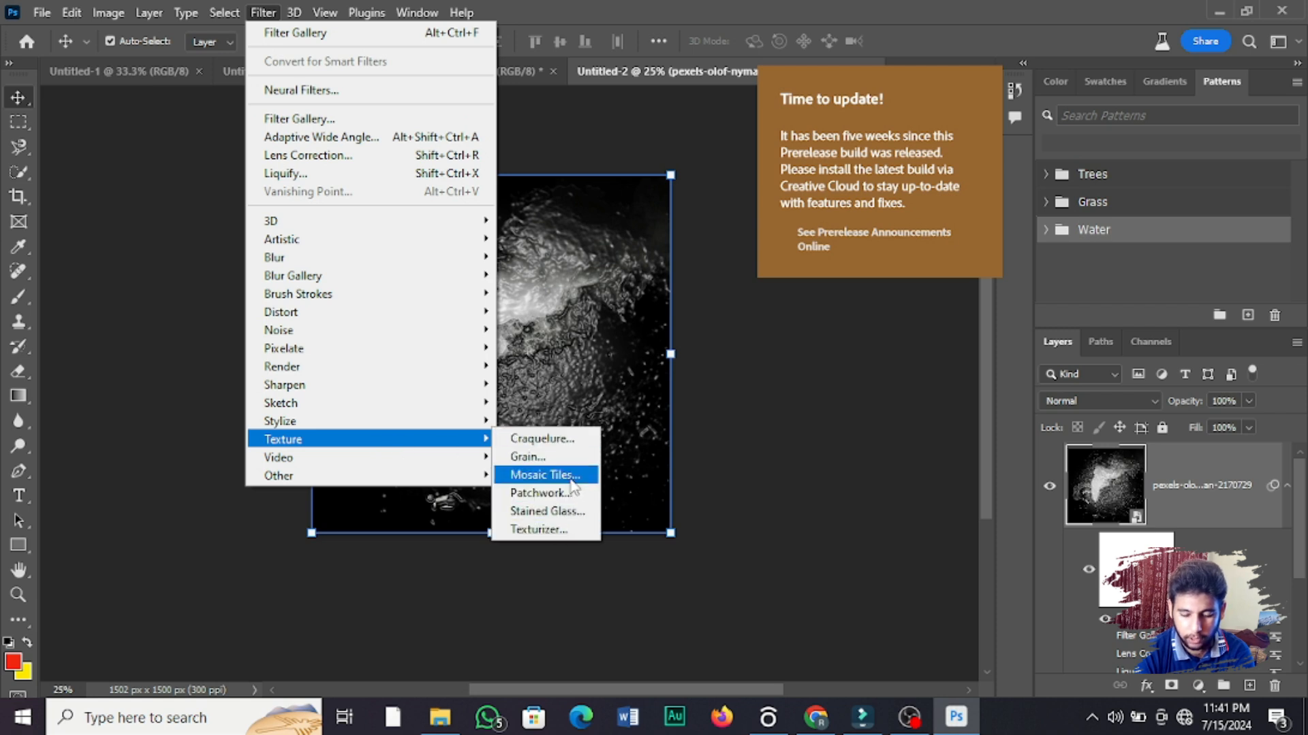
click(567, 475)
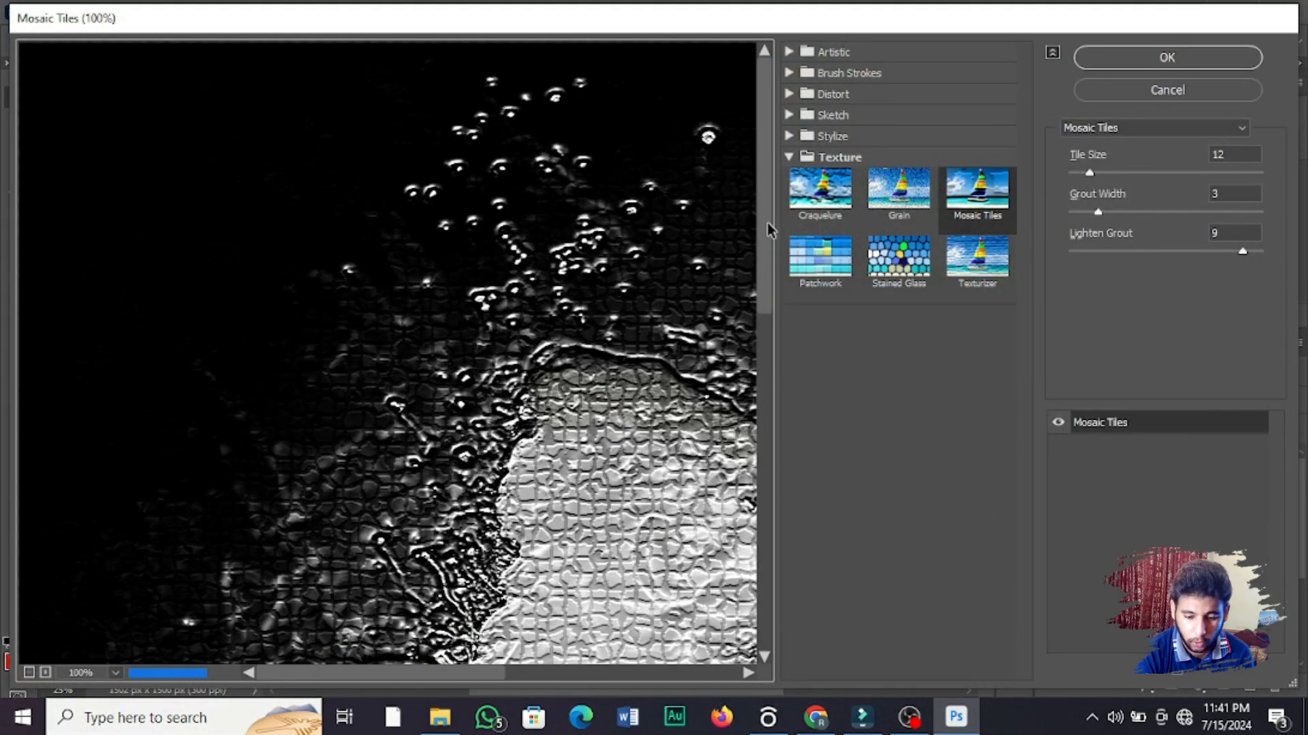
drag(768, 231, 756, 349)
click(919, 254)
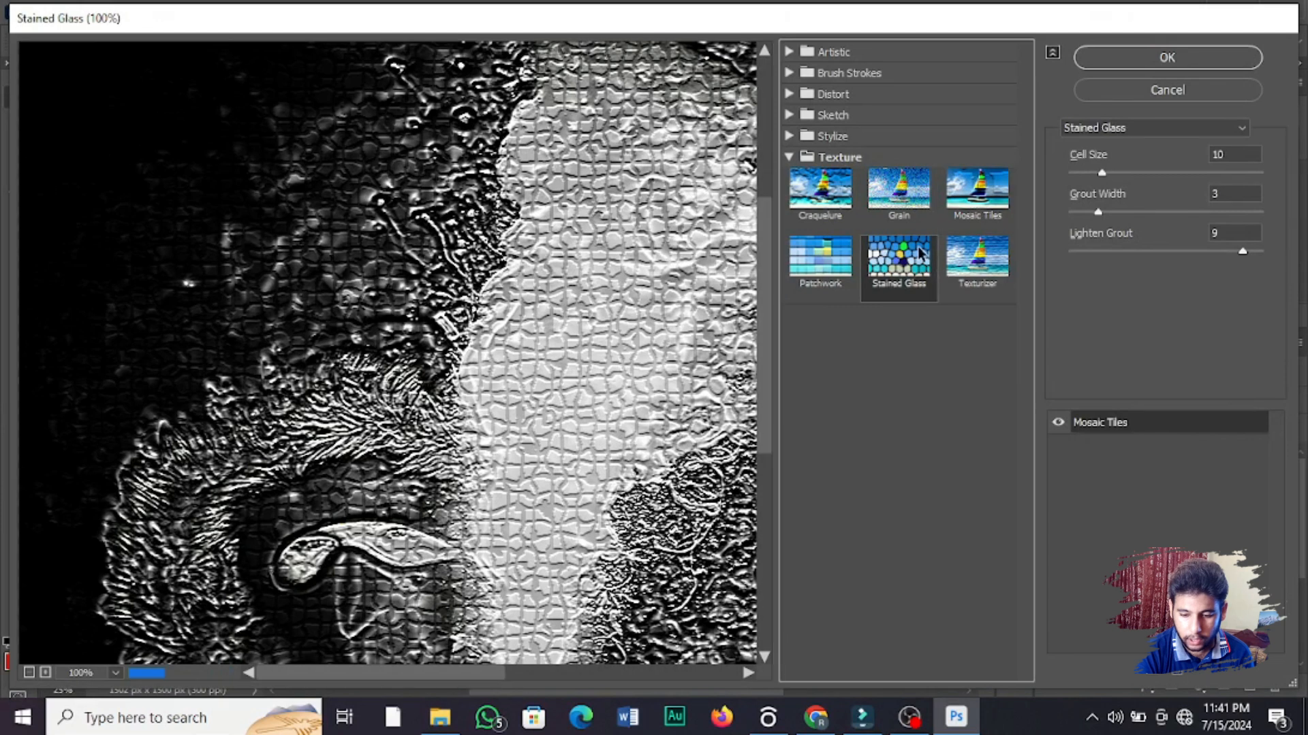
click(827, 230)
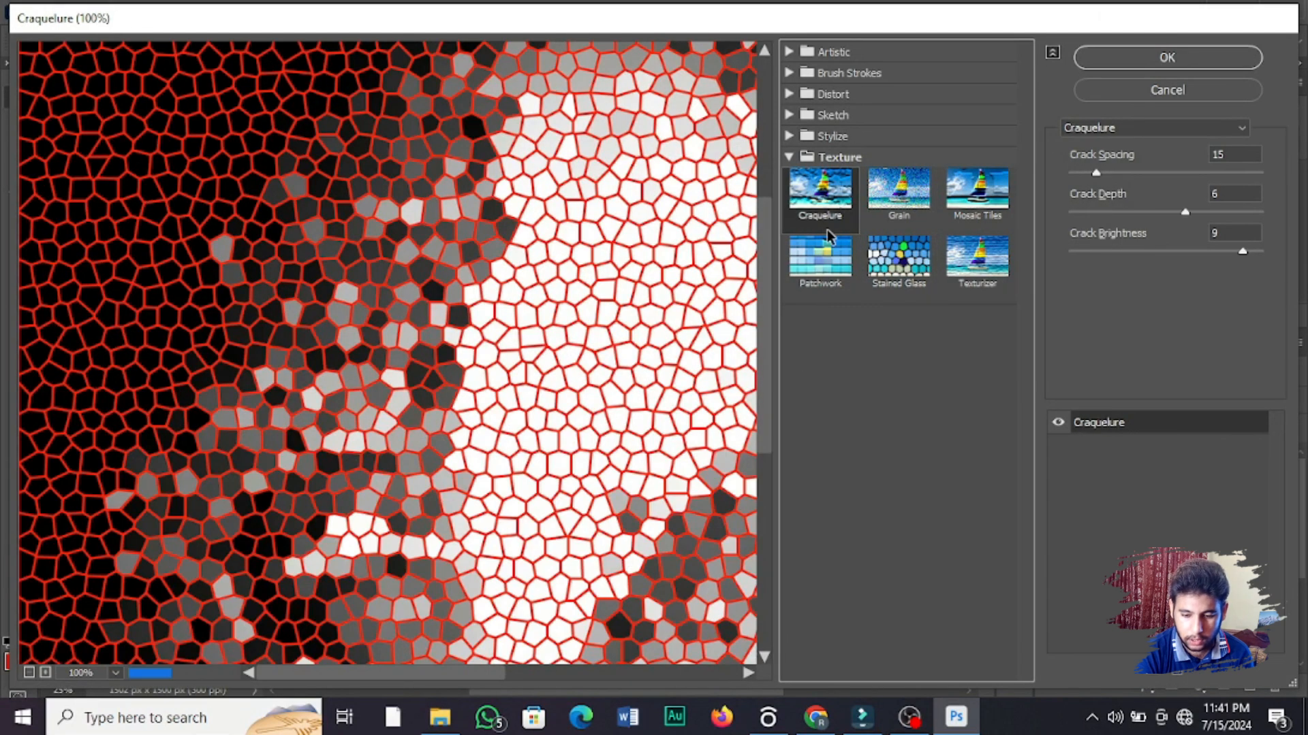
click(829, 250)
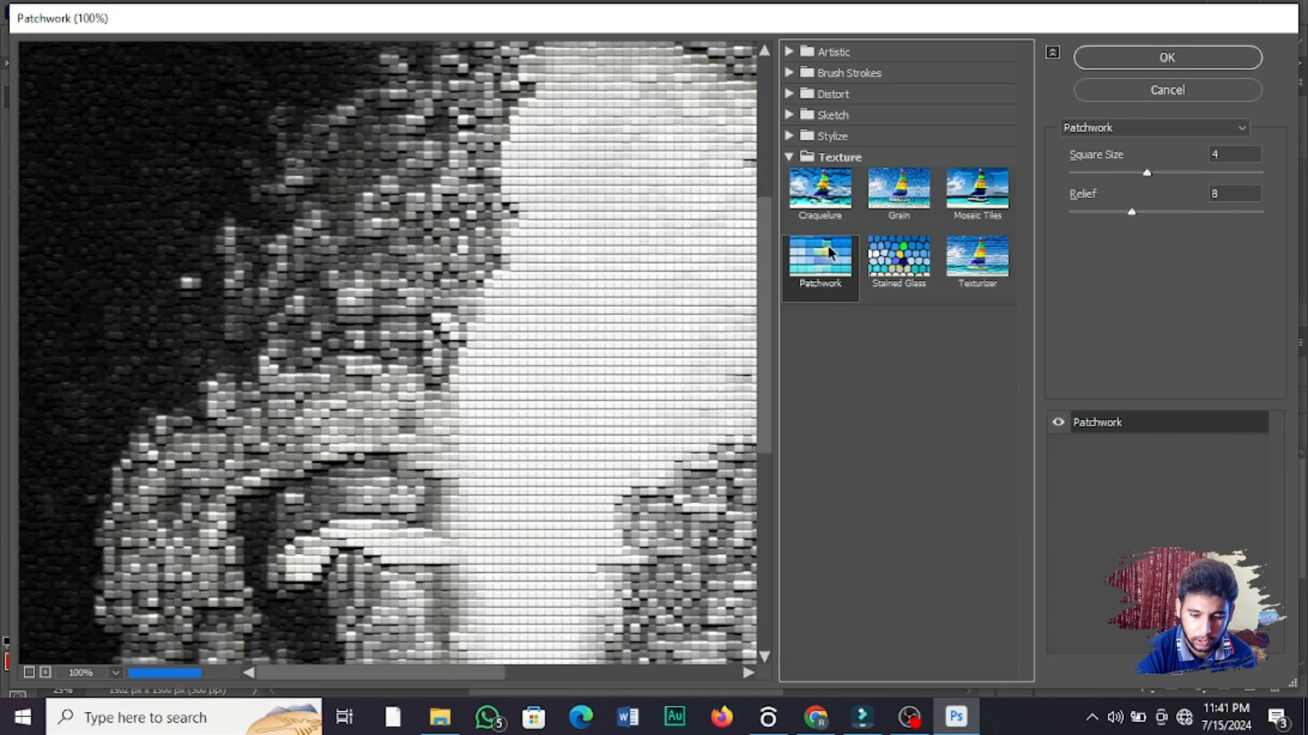
click(1002, 187)
click(974, 249)
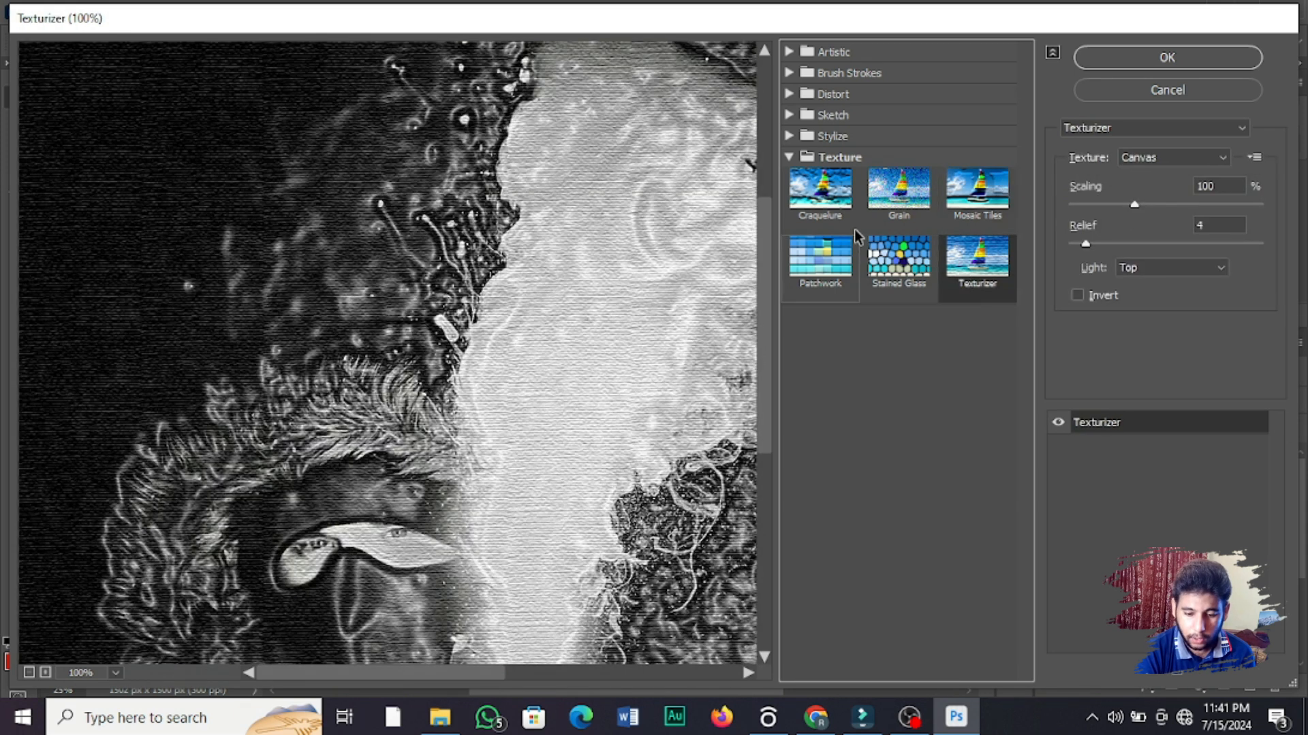
click(831, 201)
click(1150, 59)
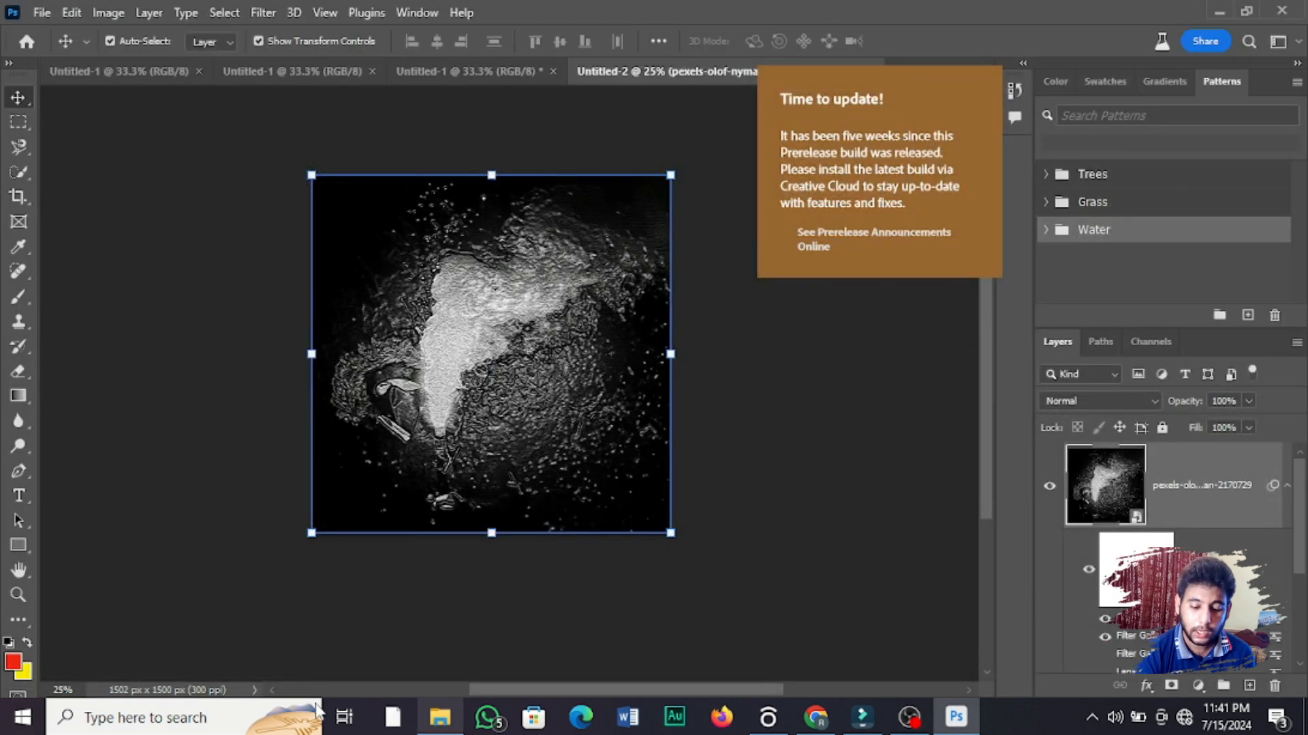
Step: Examine the Craquelure texture on the bright smoke up close
click(18, 595)
click(525, 282)
click(525, 281)
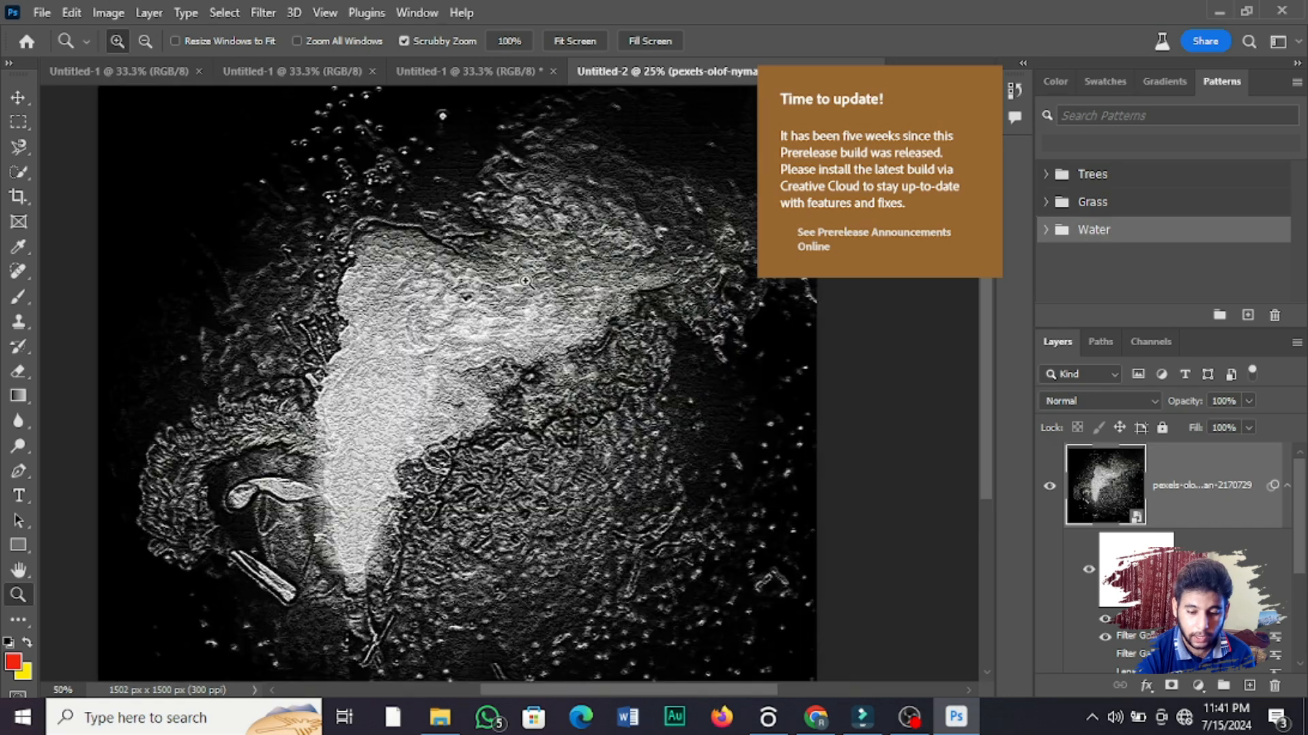
click(526, 281)
click(373, 324)
click(372, 324)
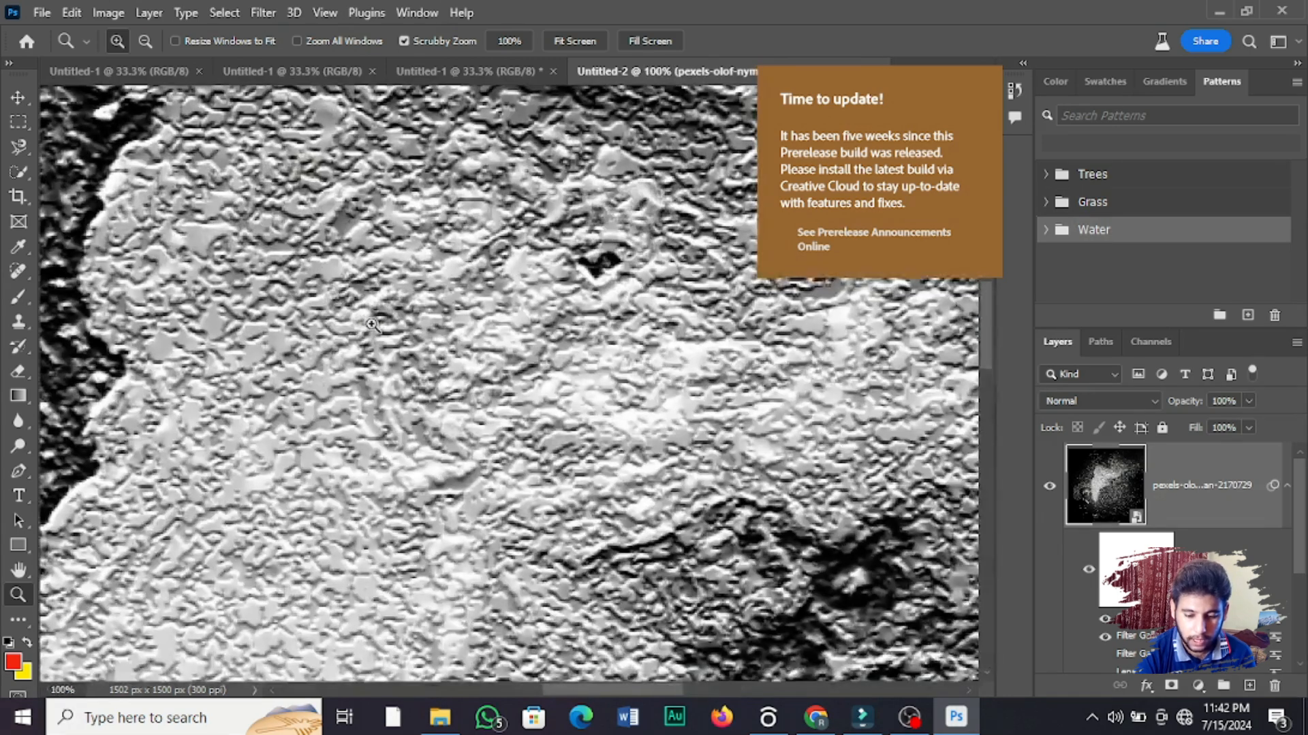
alt+click(421, 325)
alt+click(422, 326)
alt+click(425, 328)
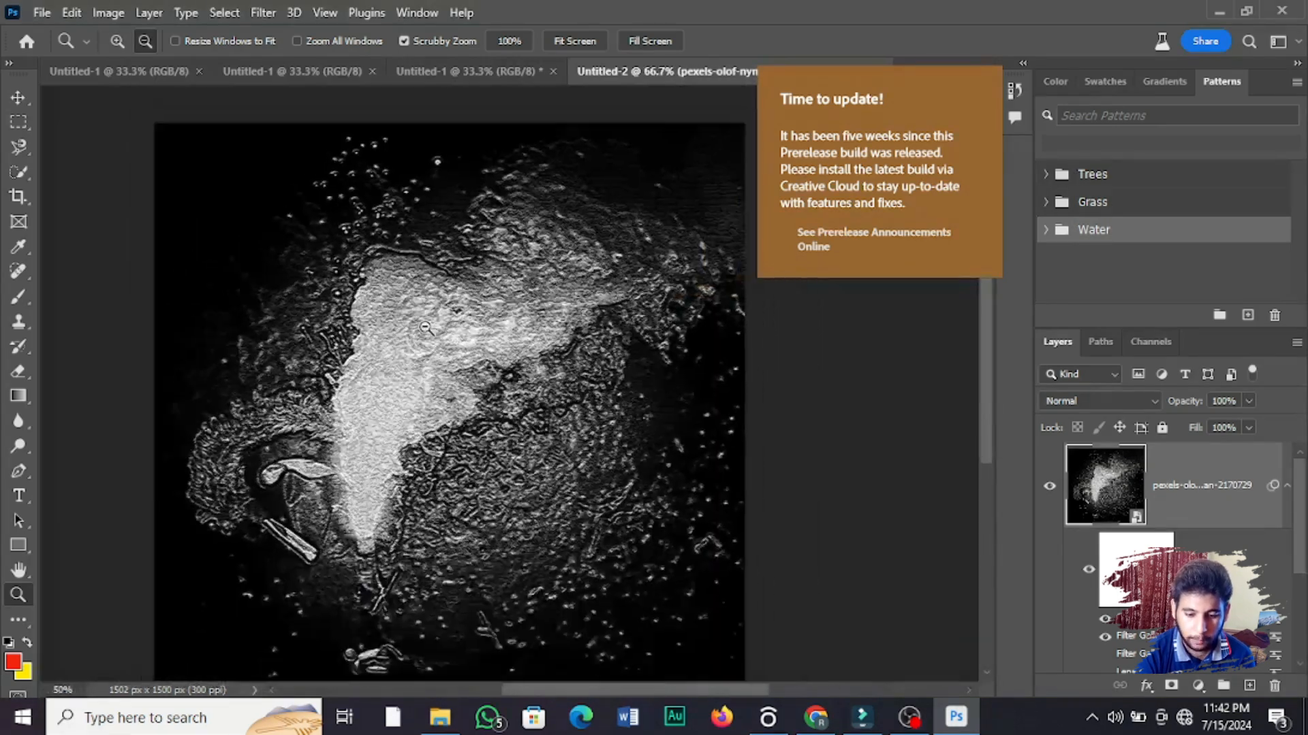
click(425, 327)
alt+click(282, 355)
click(18, 98)
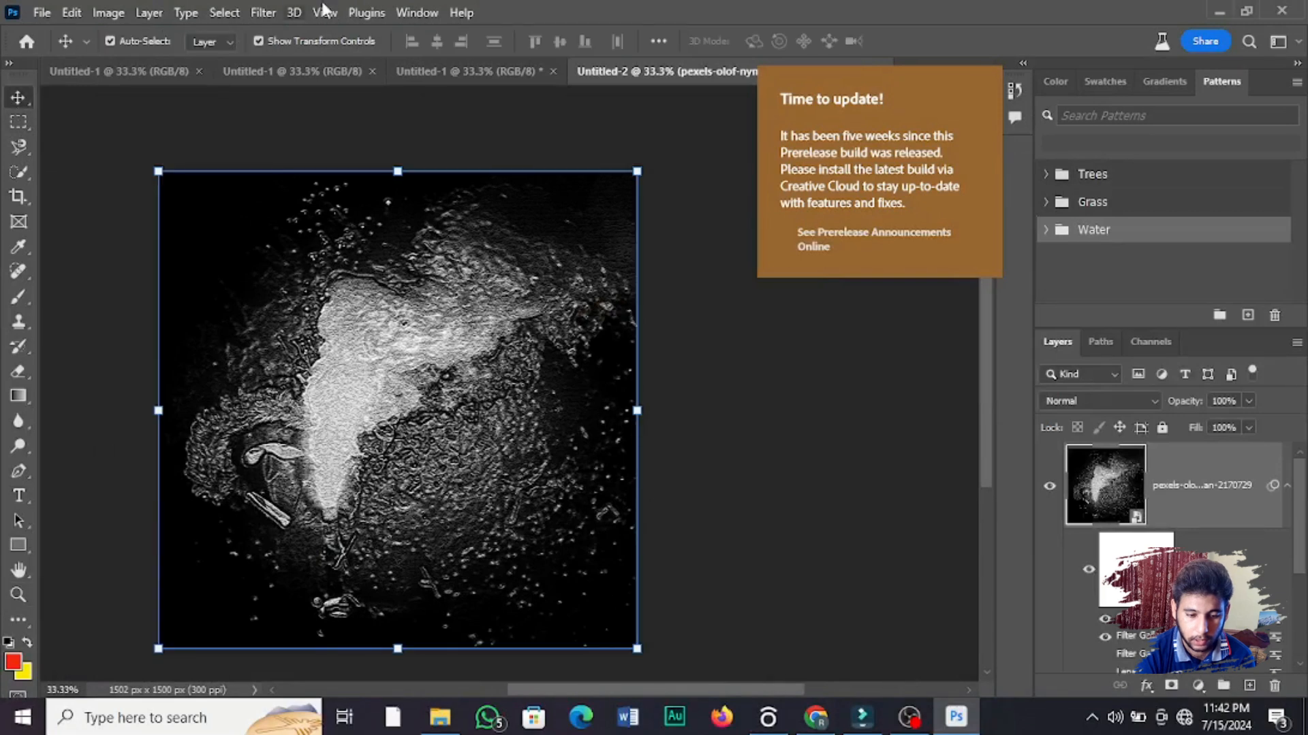
Step: Add noise to the photo layer with an amount of 62.07% and uniform distribution
click(275, 13)
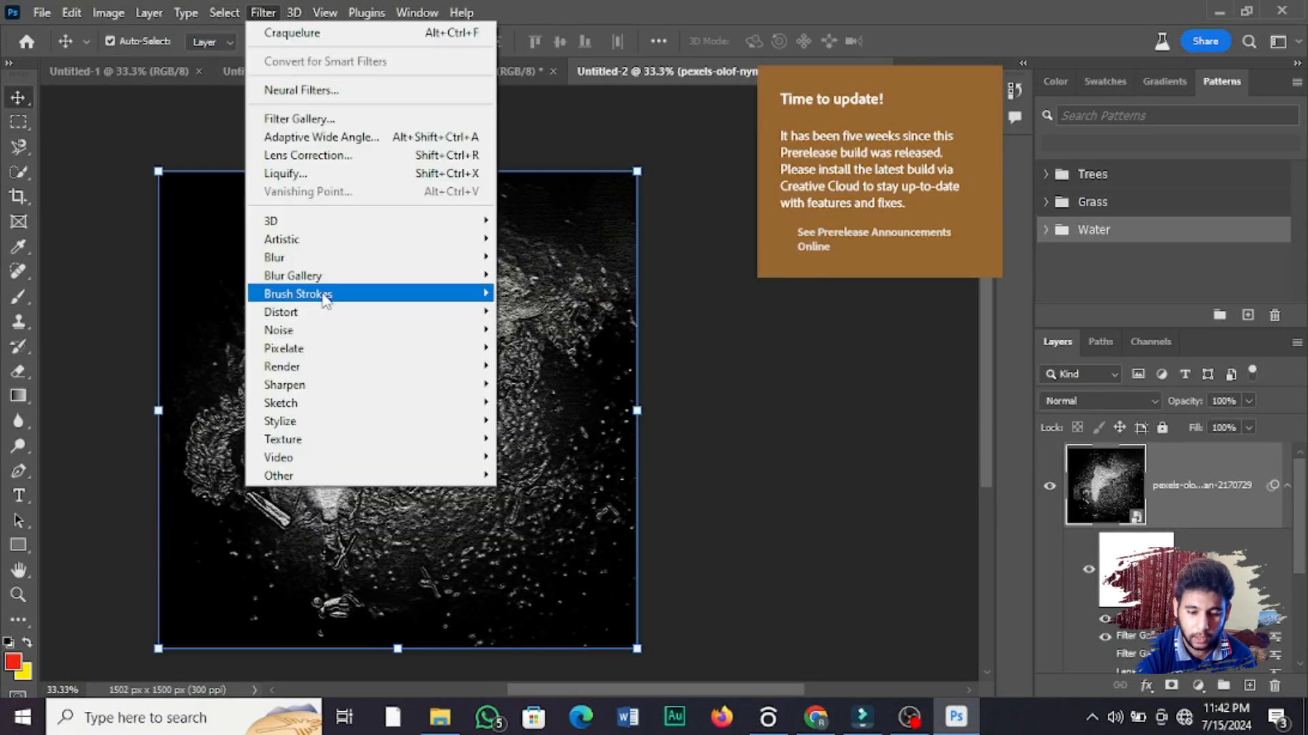
mouse_move(344, 332)
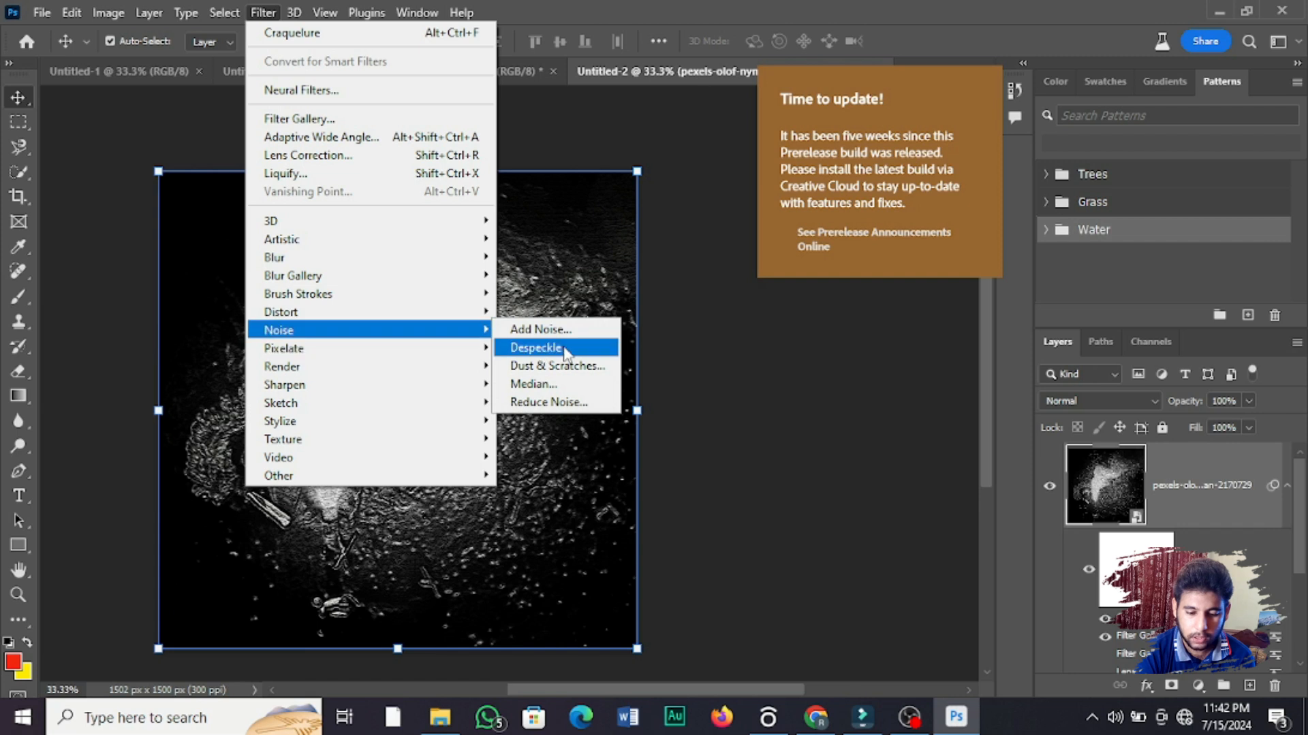
click(540, 329)
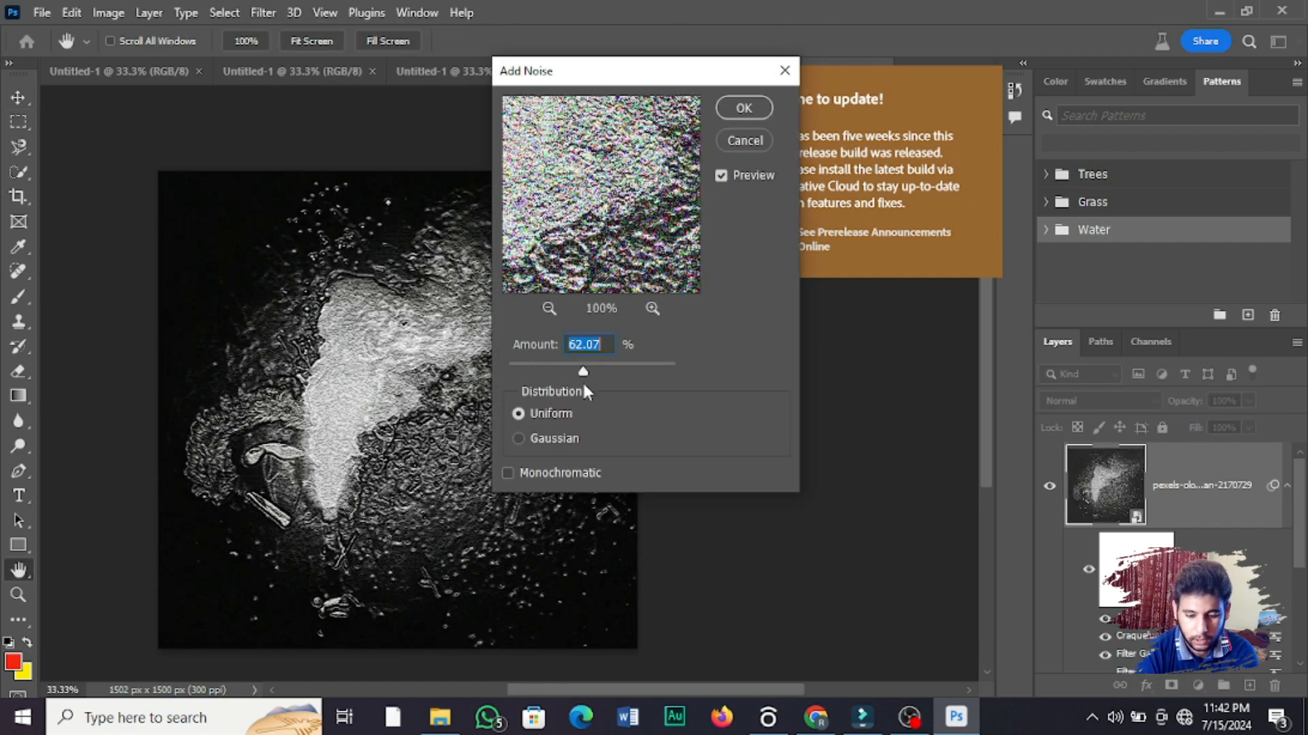
click(735, 114)
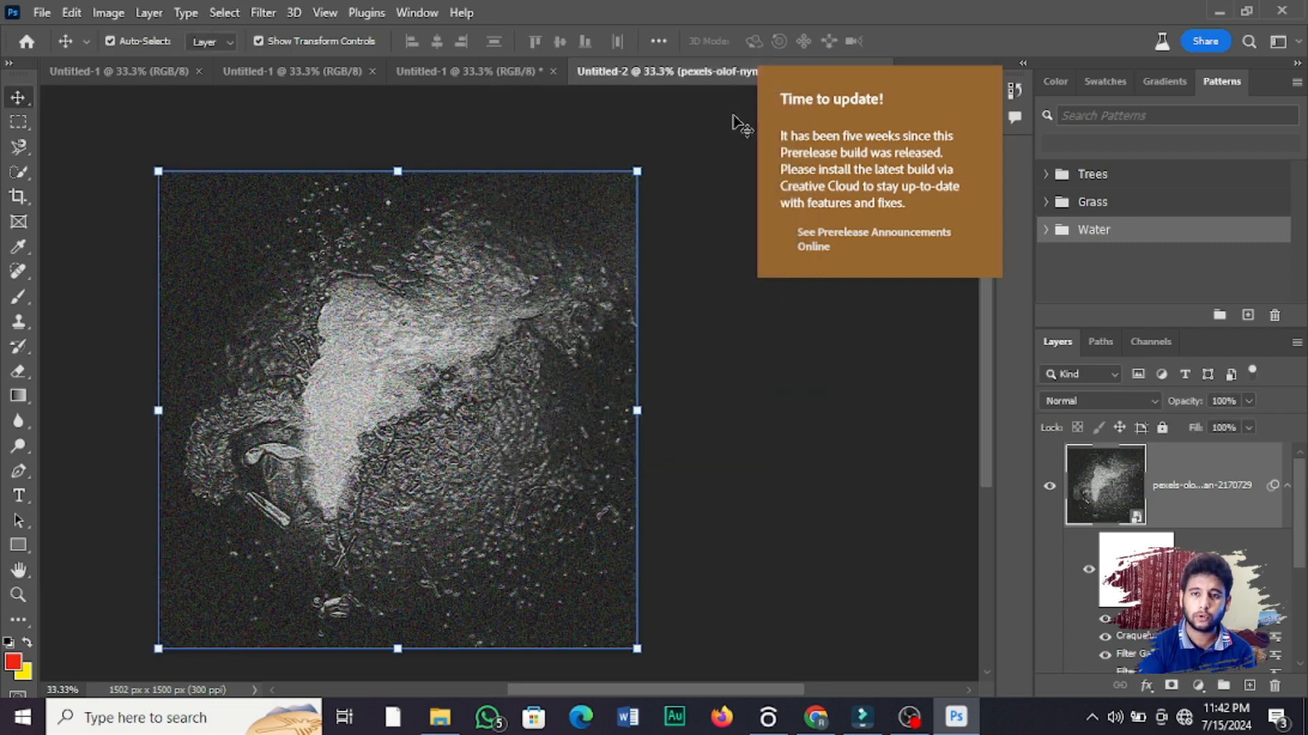
Step: Warp the bright smoke in several directions with the Liquify filter, using brush size 107, density 50 and pressure 100
click(260, 13)
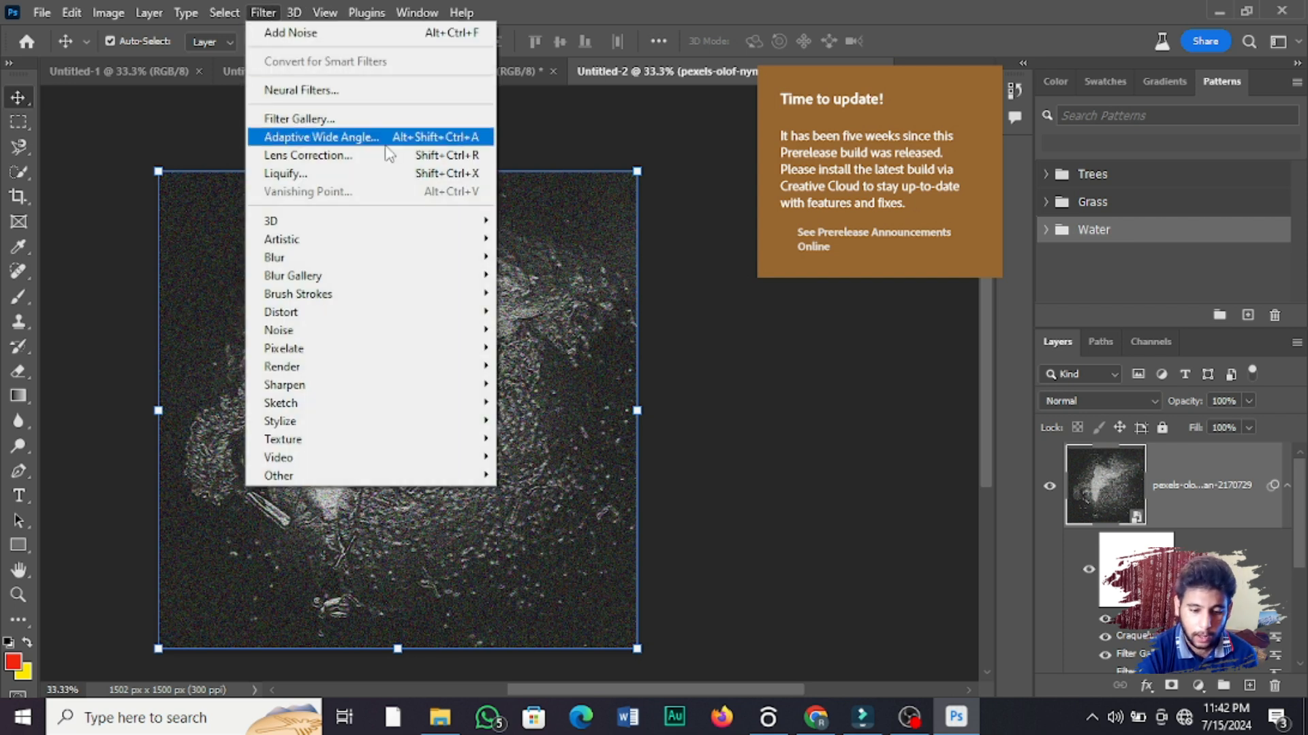
click(396, 176)
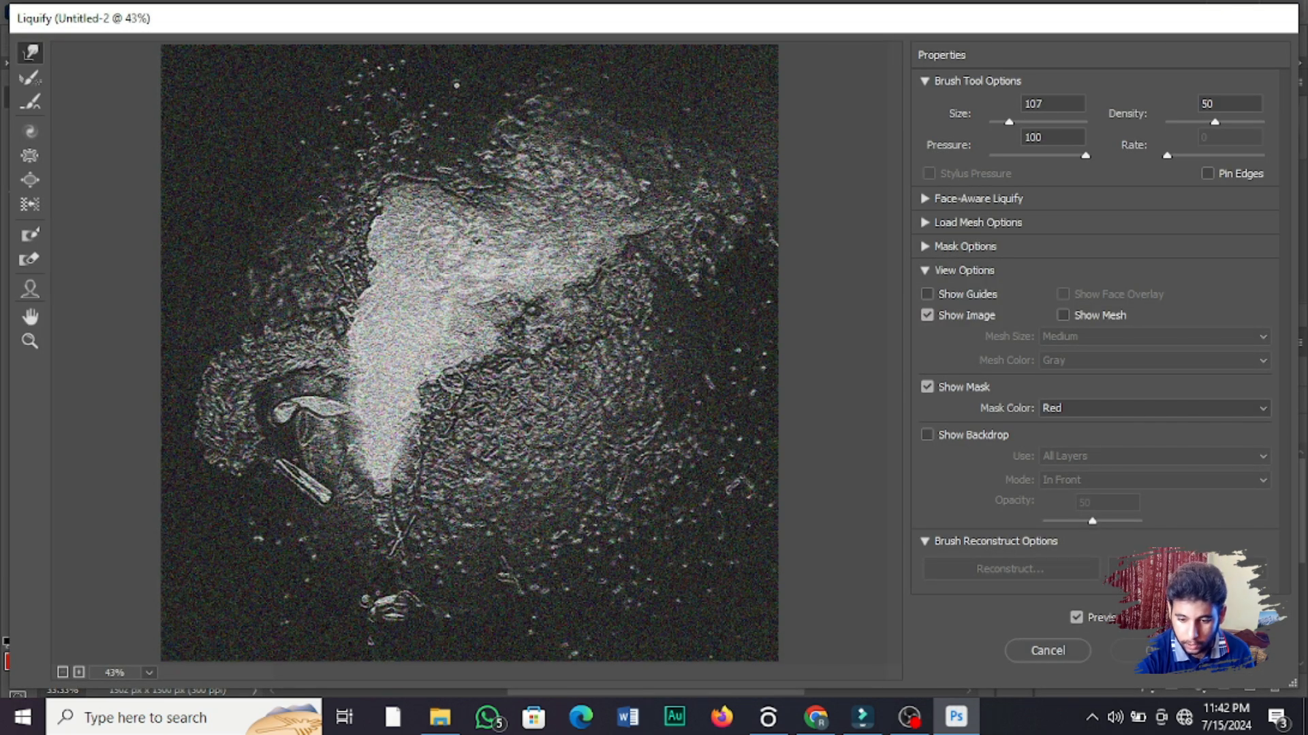
drag(371, 255, 514, 381)
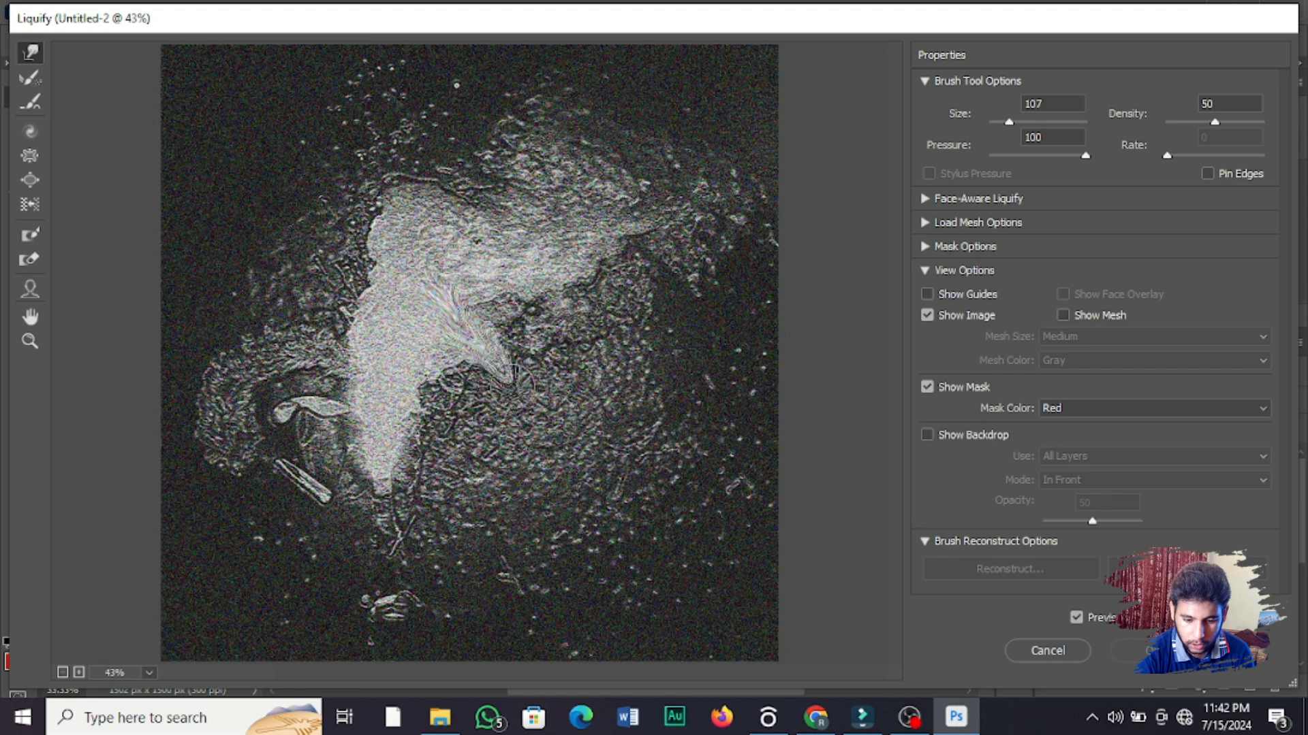
drag(429, 292, 419, 487)
drag(384, 338, 386, 470)
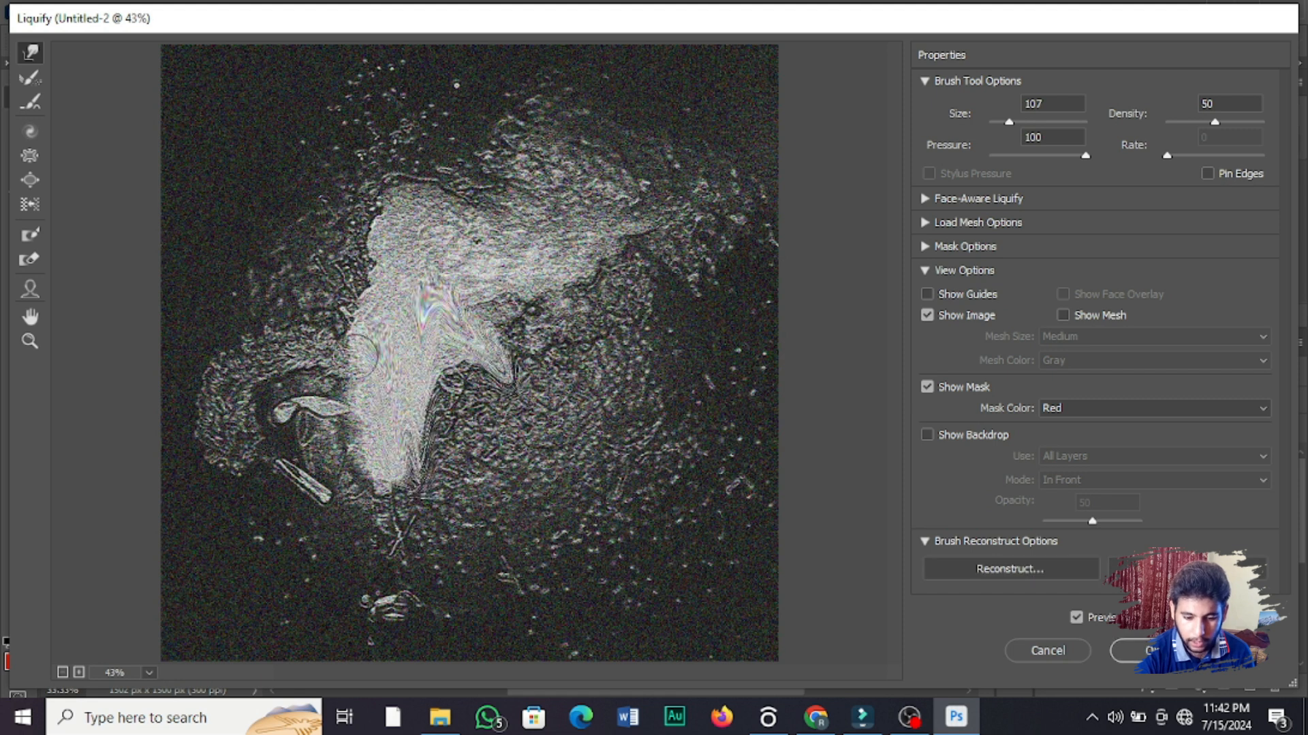
drag(356, 355, 239, 347)
drag(359, 317, 284, 293)
mouse_move(437, 261)
mouse_down()
mouse_move(377, 256)
mouse_move(295, 217)
mouse_up()
drag(480, 206, 305, 102)
drag(535, 235, 530, 98)
mouse_move(426, 300)
mouse_down()
mouse_move(381, 292)
mouse_move(389, 173)
mouse_move(518, 204)
mouse_move(572, 198)
mouse_move(408, 359)
mouse_move(532, 371)
mouse_move(529, 291)
mouse_up()
drag(315, 190, 385, 194)
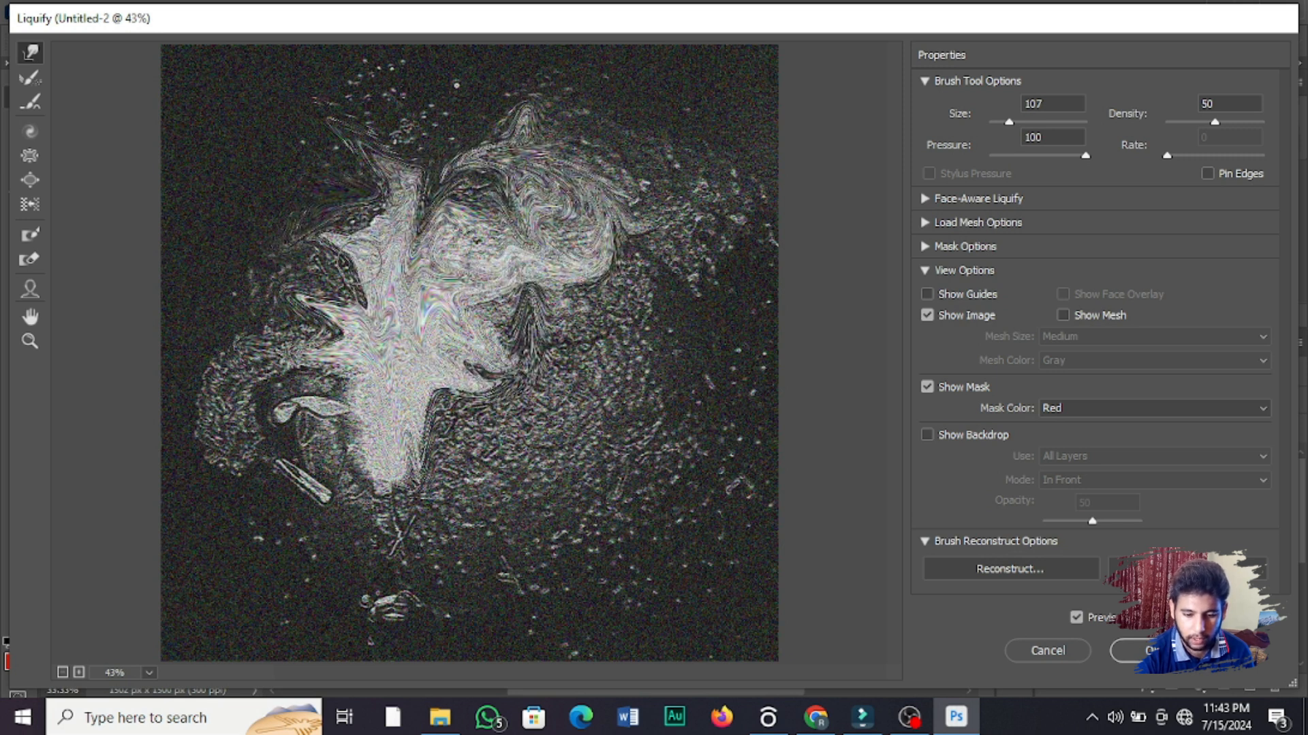
drag(361, 260, 560, 208)
mouse_move(387, 331)
mouse_down()
mouse_move(424, 246)
mouse_move(379, 202)
mouse_move(378, 286)
mouse_move(504, 225)
mouse_move(463, 171)
mouse_move(406, 267)
mouse_move(449, 204)
mouse_move(320, 286)
mouse_move(428, 398)
mouse_move(402, 453)
mouse_move(344, 439)
mouse_move(354, 251)
mouse_move(231, 393)
mouse_move(523, 344)
mouse_move(576, 204)
mouse_move(483, 237)
mouse_up()
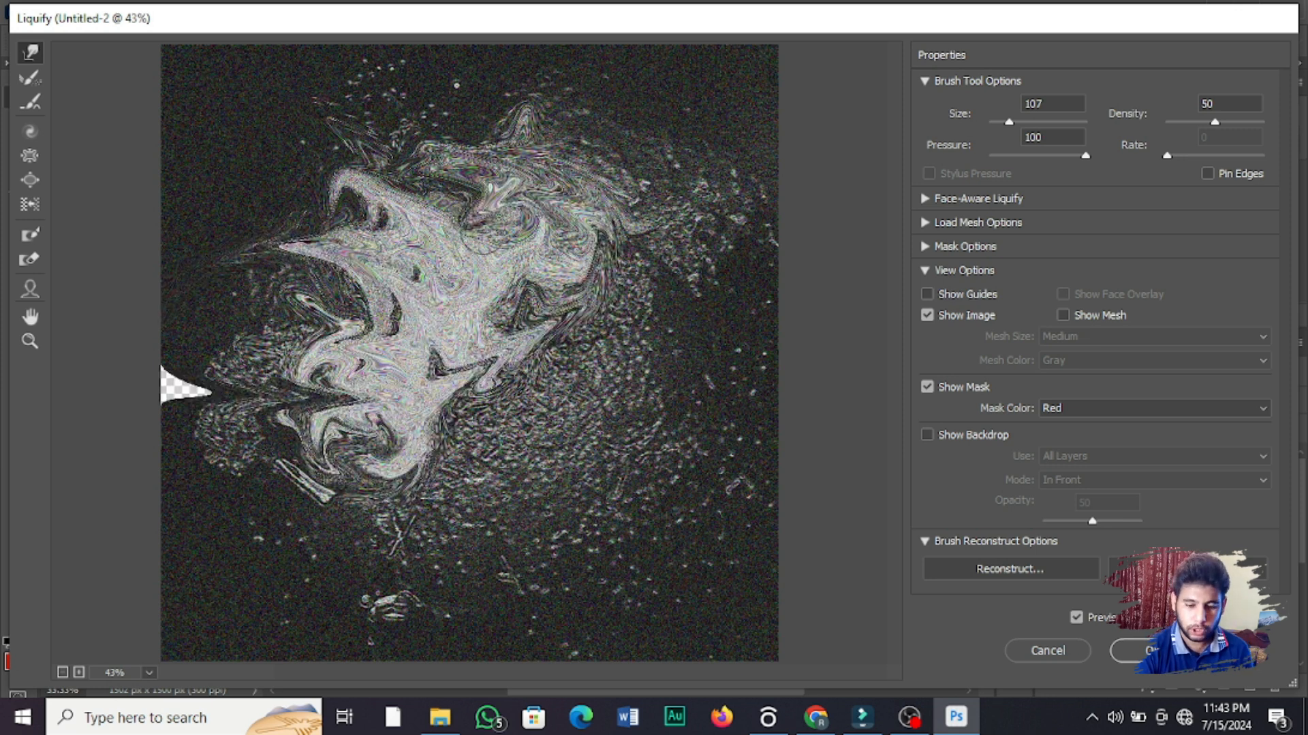
drag(482, 232, 409, 344)
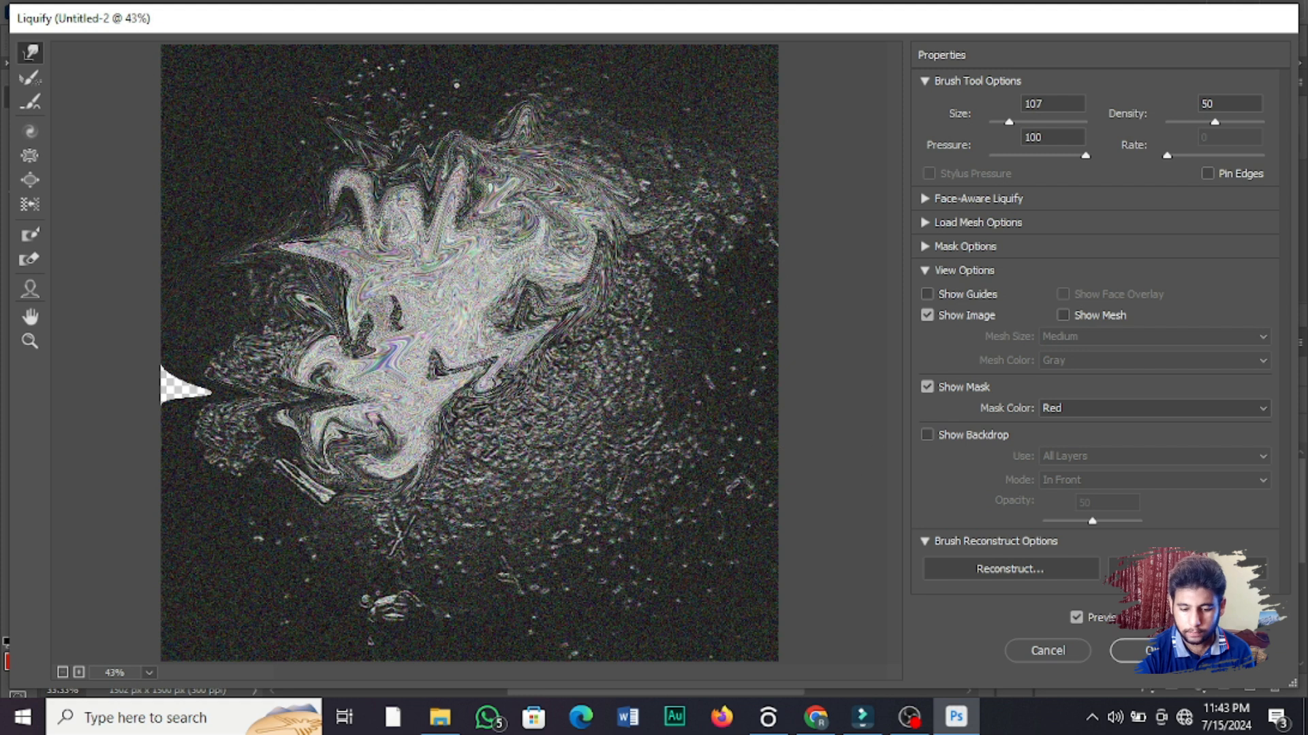
click(1151, 652)
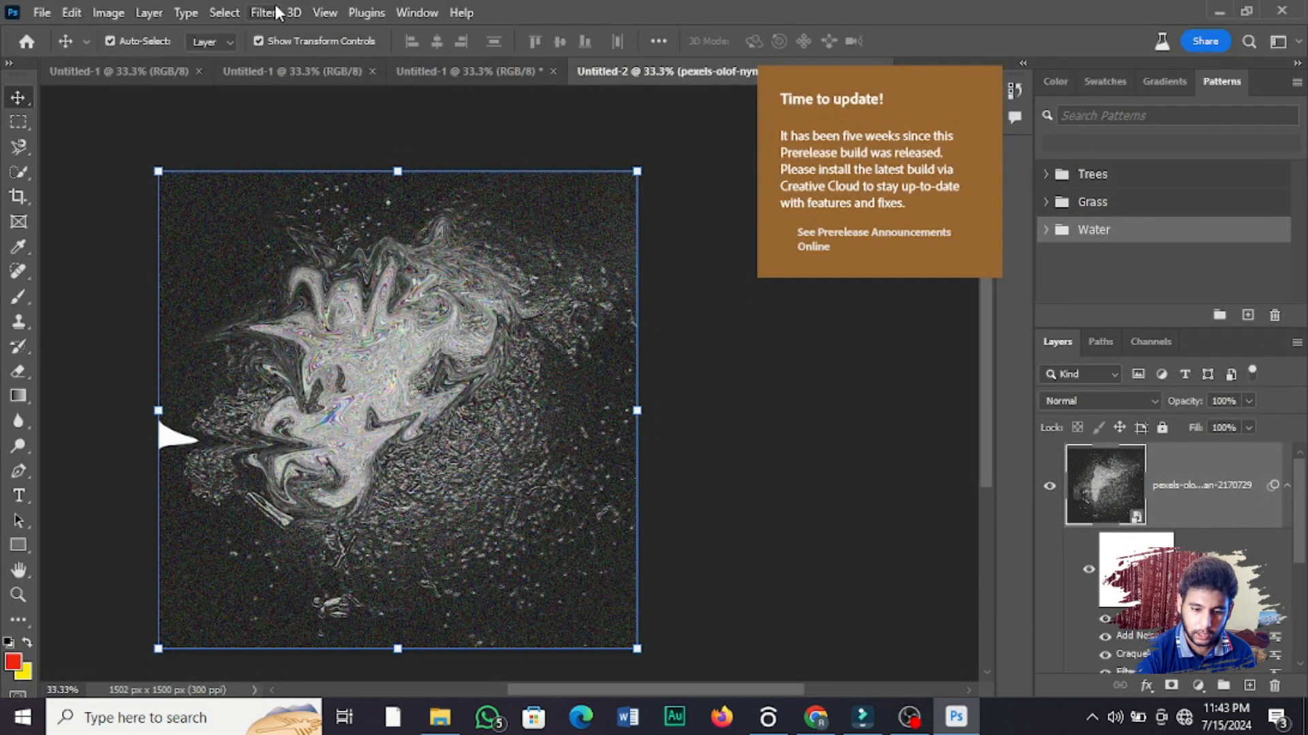
Step: Try a Gaussian Blur with a radius of 1000 pixels on the photo layer and undo it
click(275, 10)
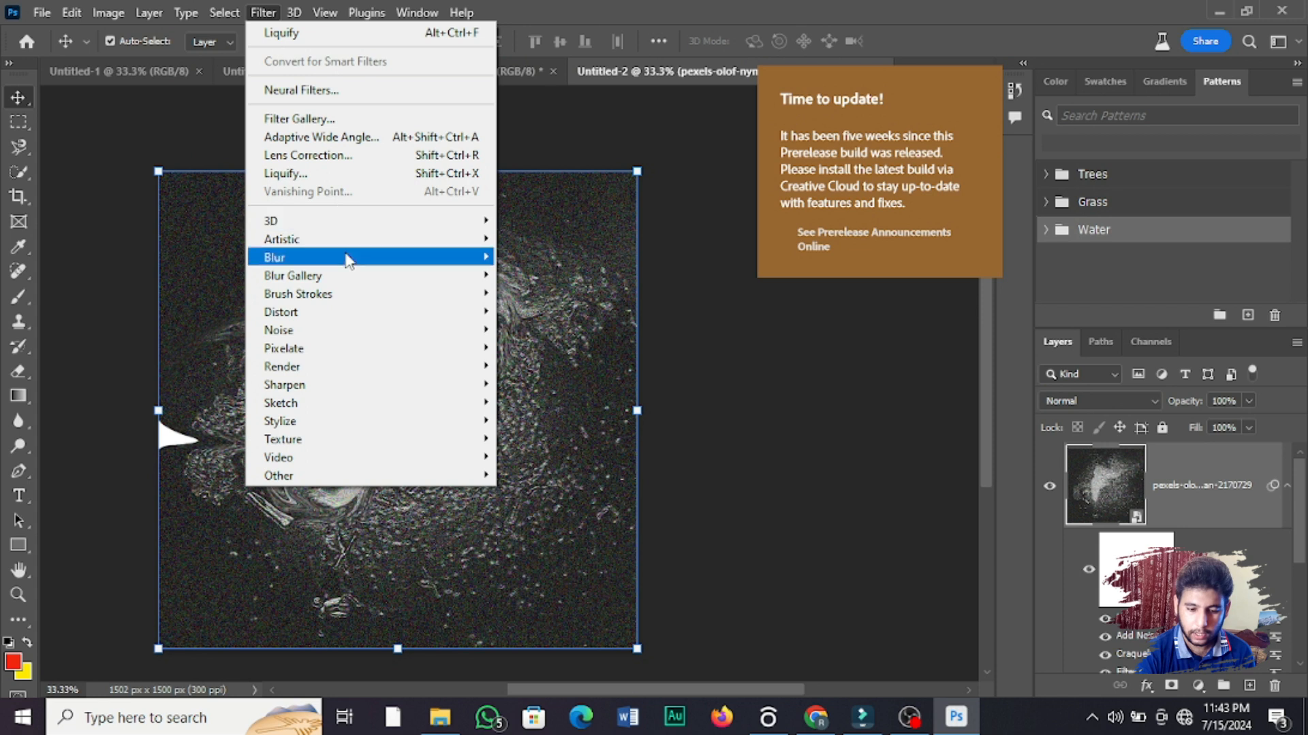
mouse_move(372, 264)
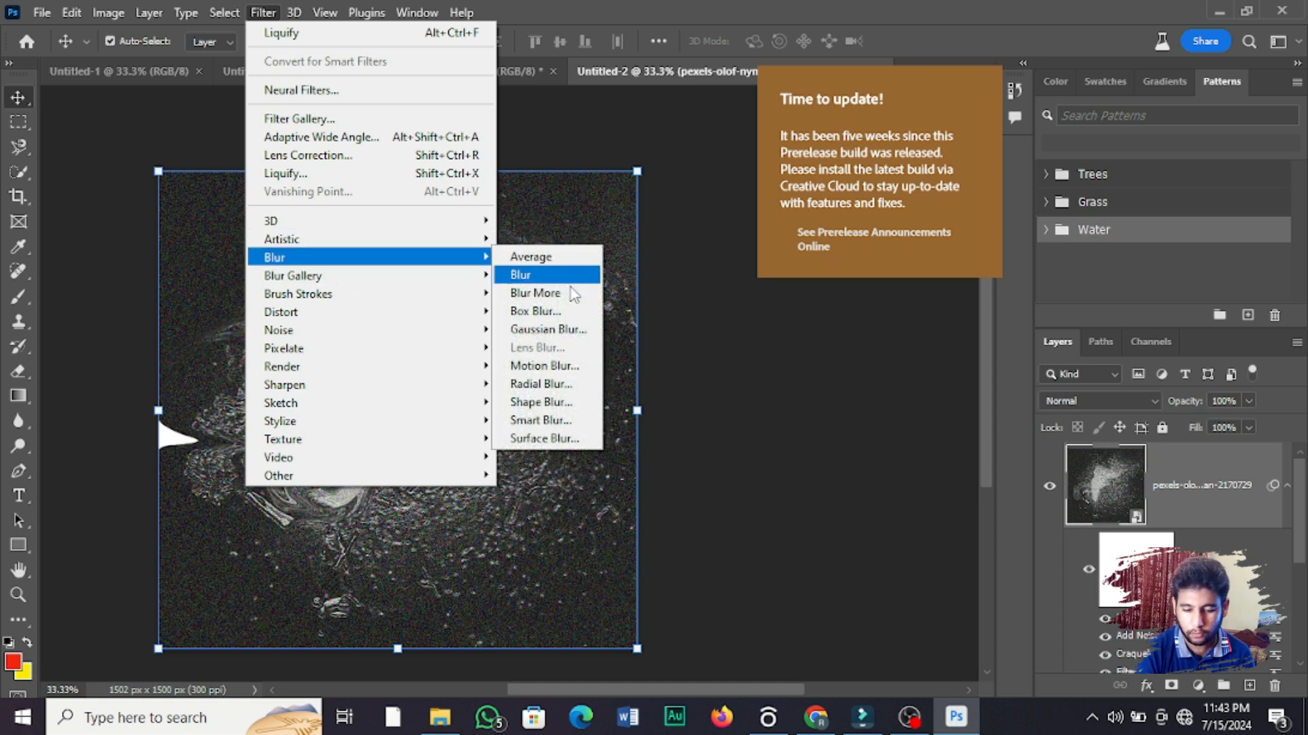
click(572, 338)
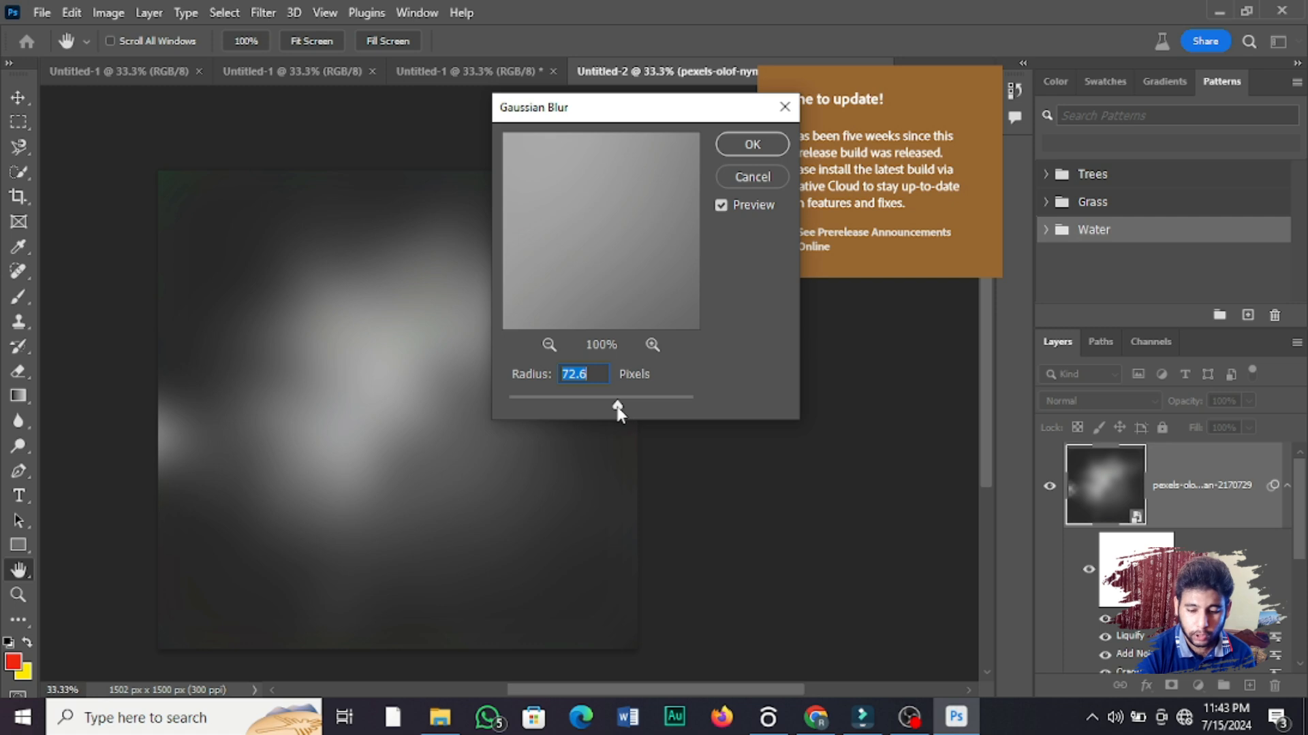
drag(618, 409, 617, 409)
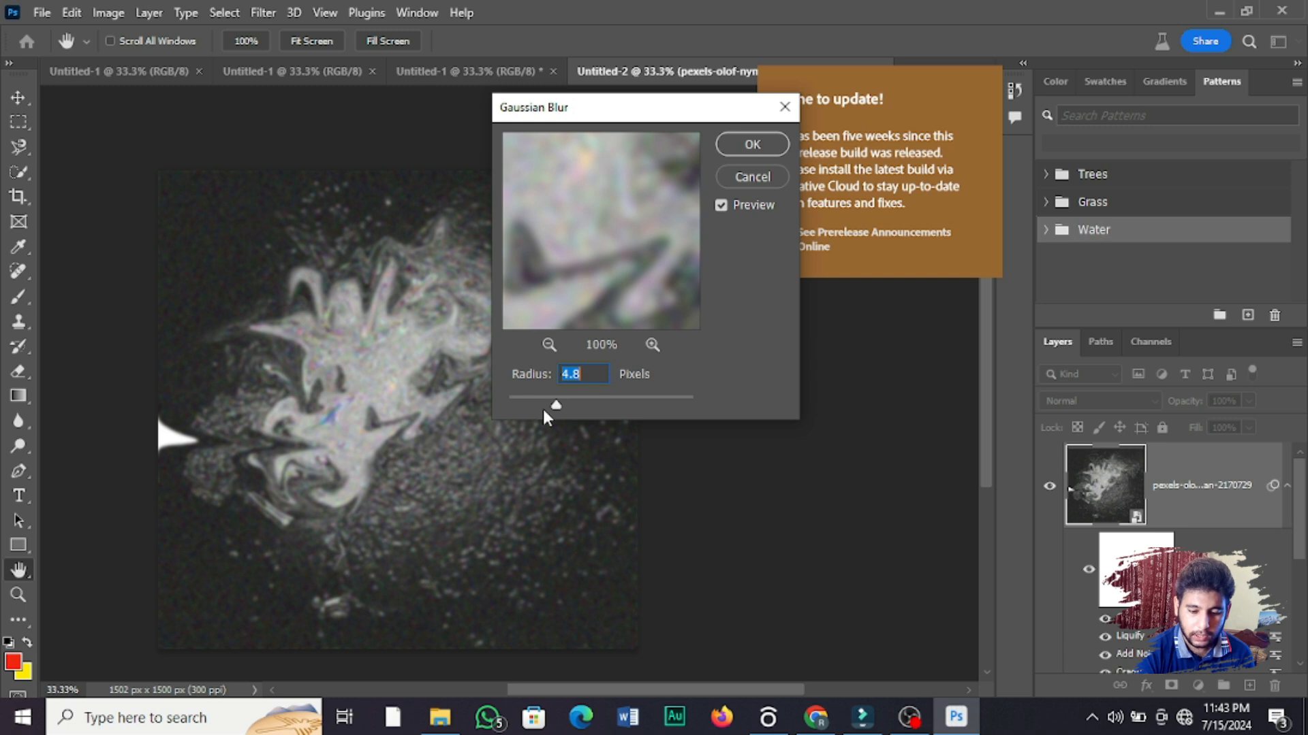
drag(557, 407, 705, 406)
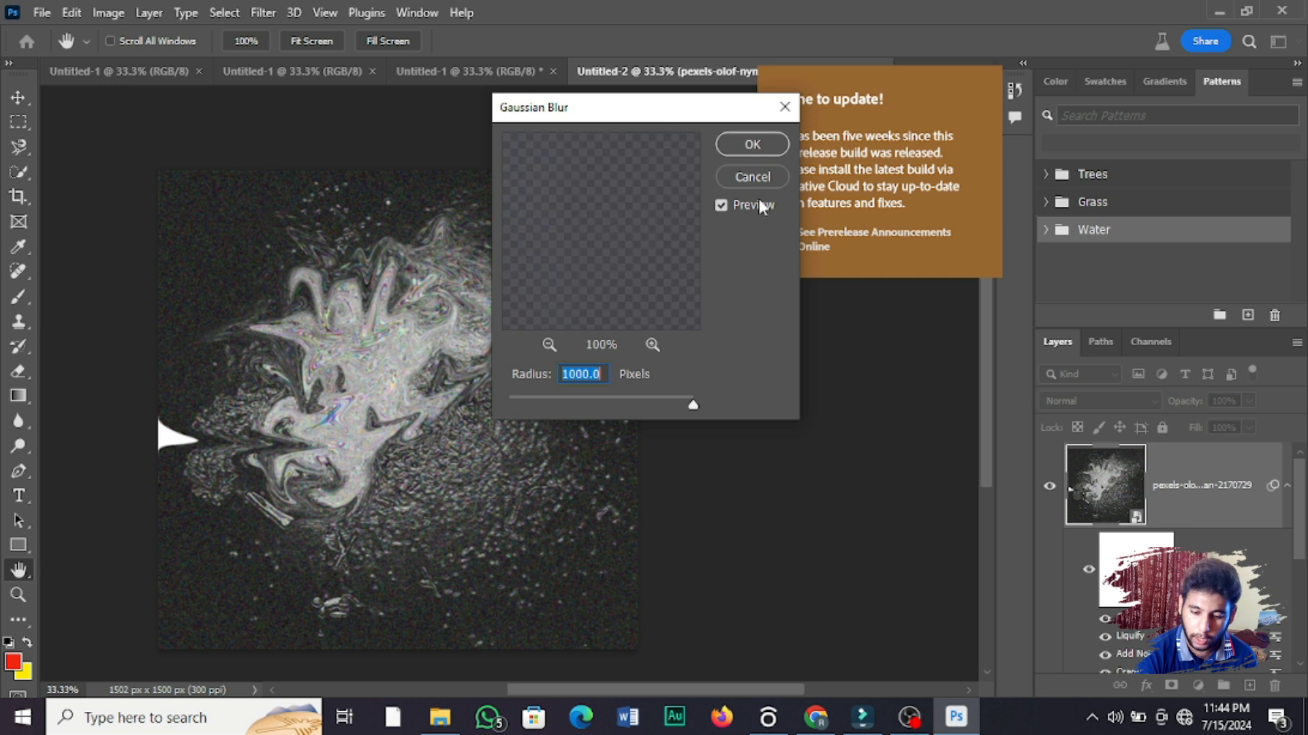
click(741, 152)
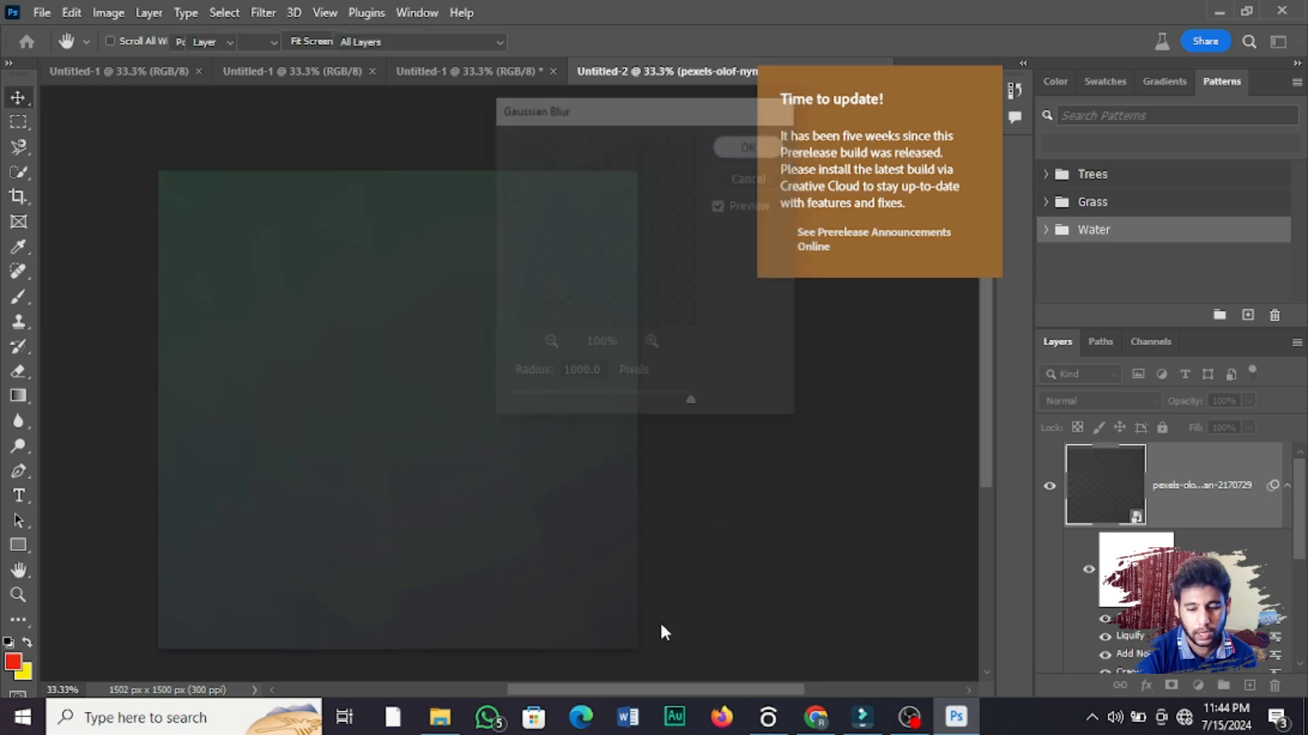
key(ctrl+z)
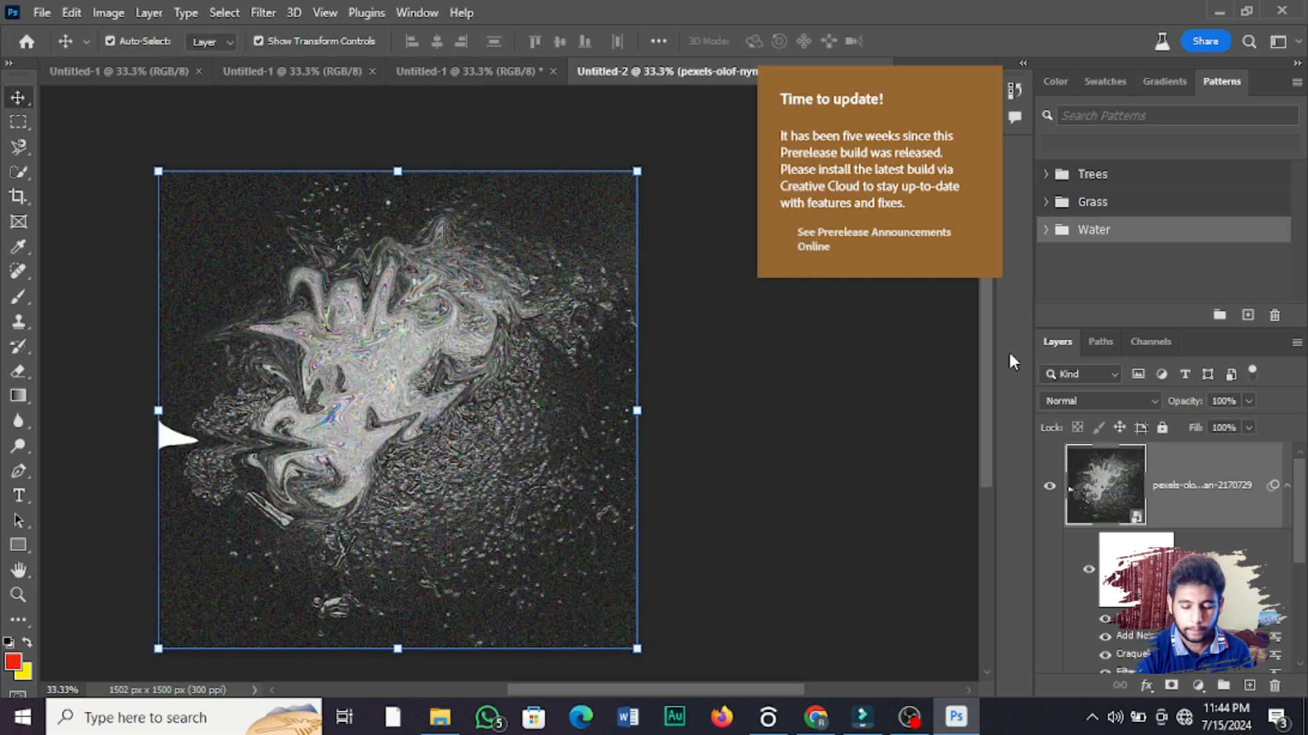
click(263, 12)
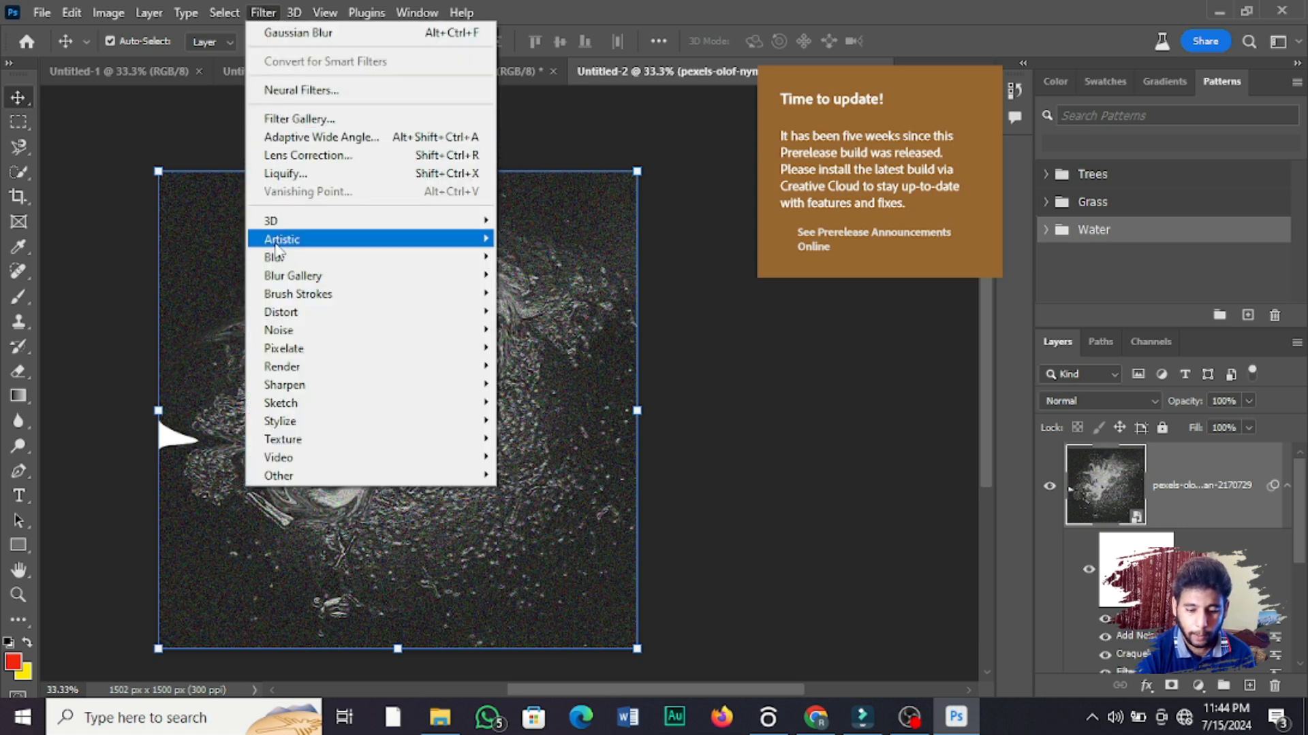
mouse_move(277, 312)
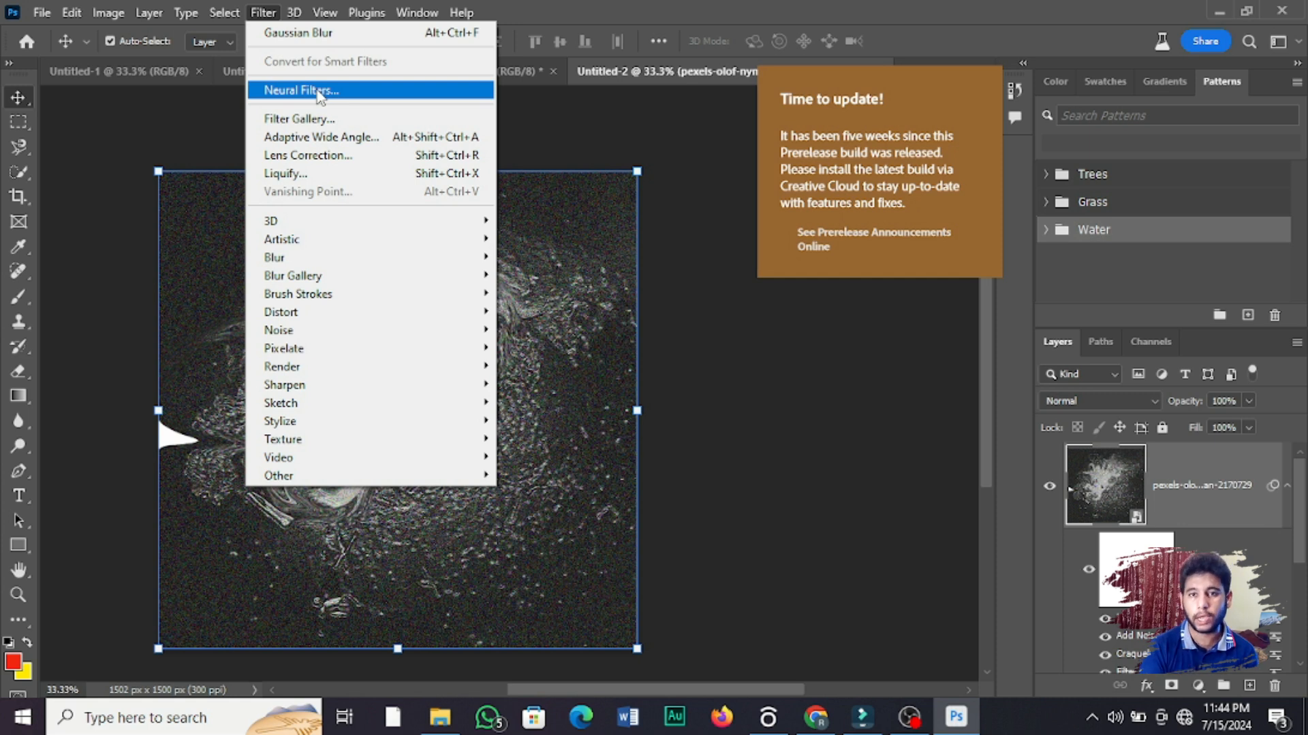
mouse_move(70, 11)
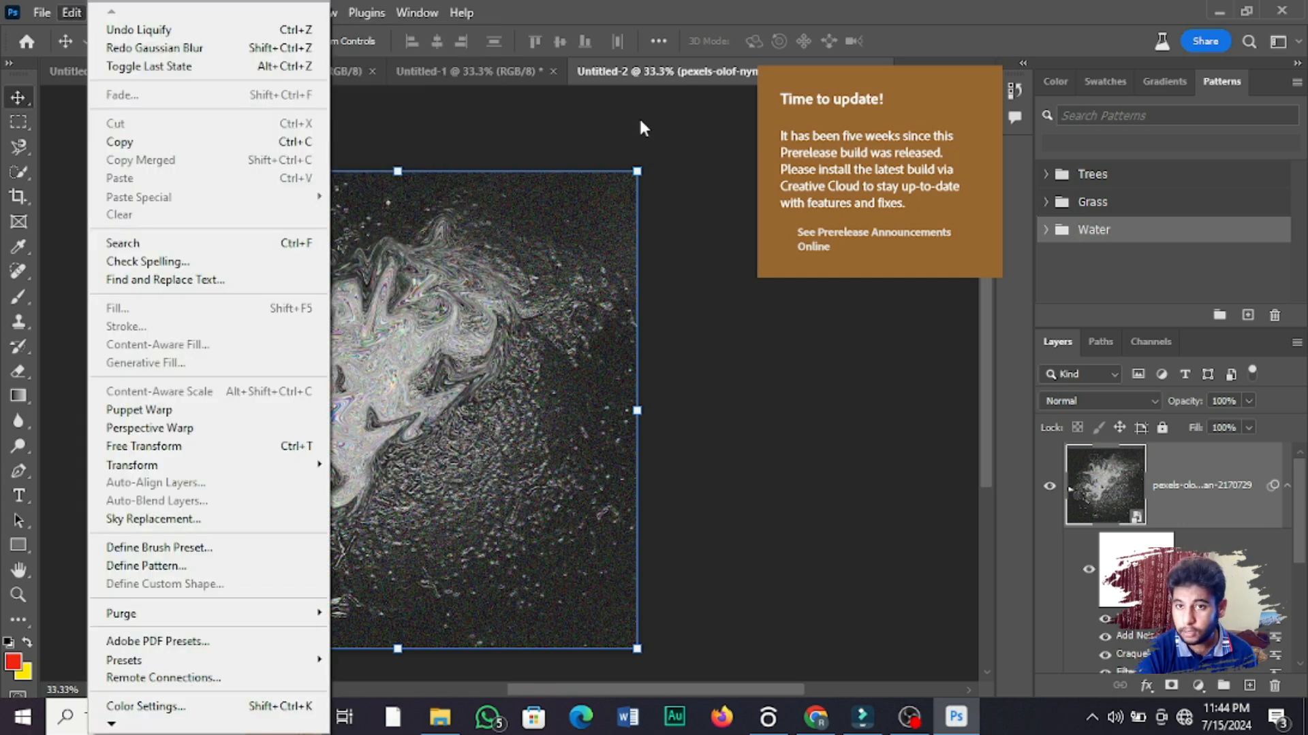
click(668, 516)
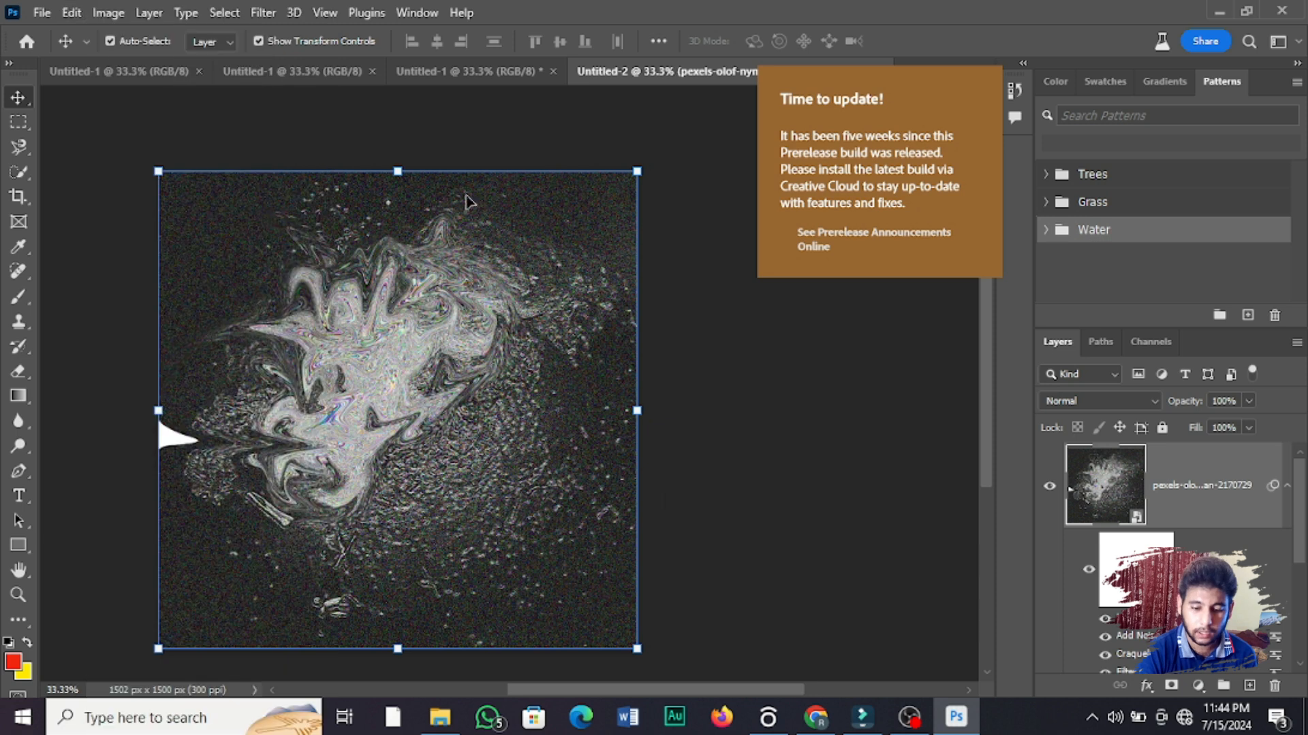
Step: Render clouds on the photo layer using the current red and yellow colours
click(264, 12)
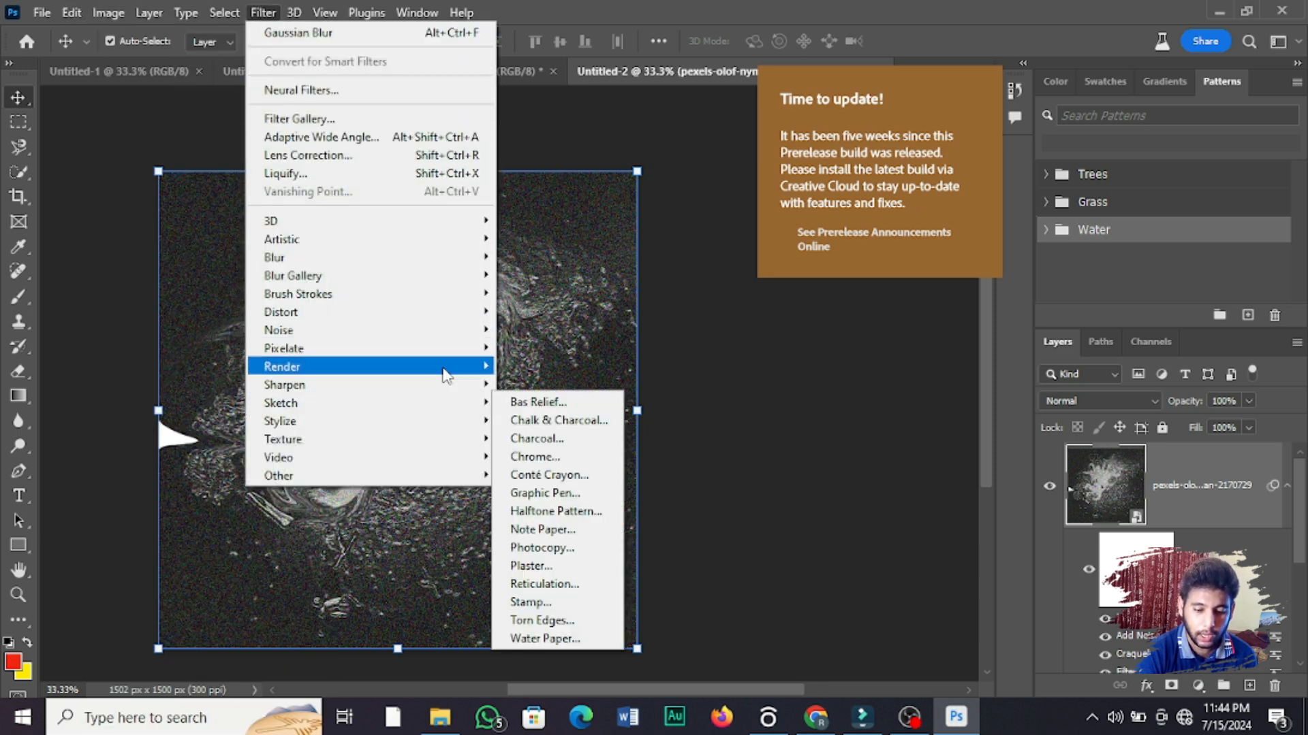
mouse_move(461, 367)
click(571, 435)
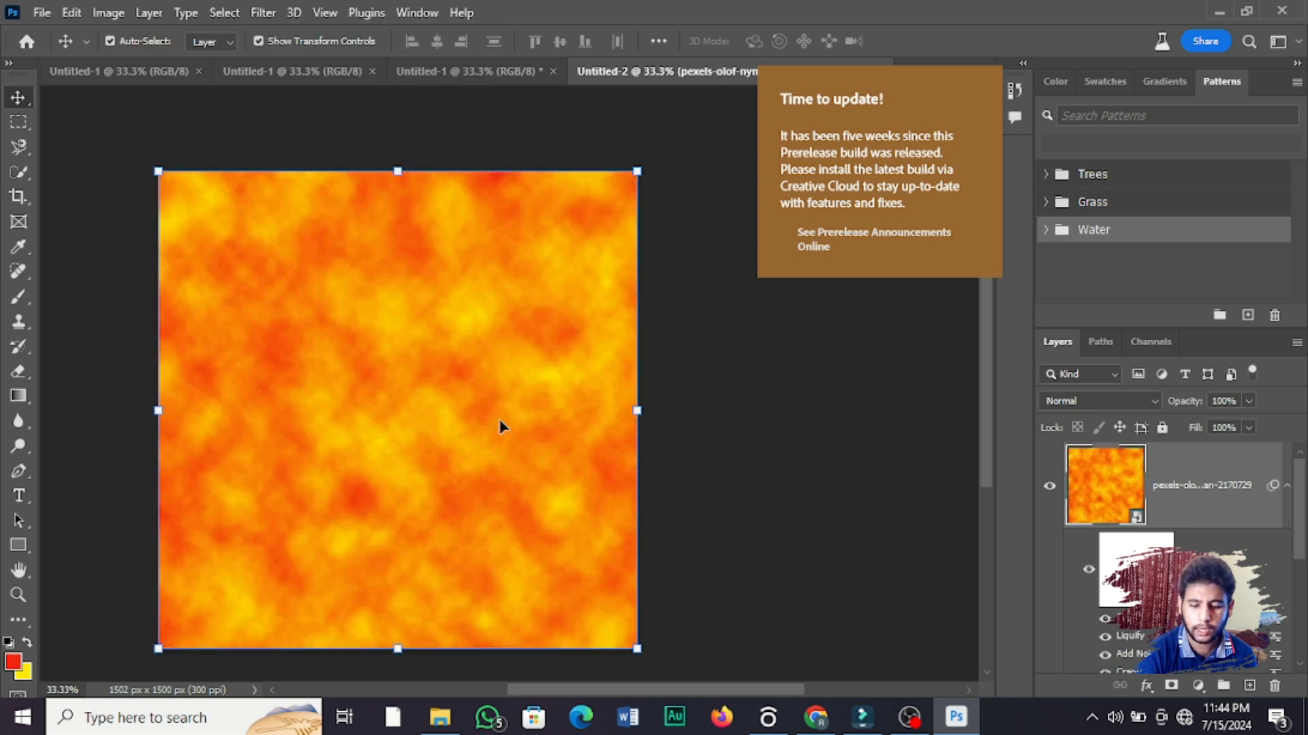
Step: Add a 35mm Prime lens flare near the centre of the clouds, with brightness set to 171%
click(261, 13)
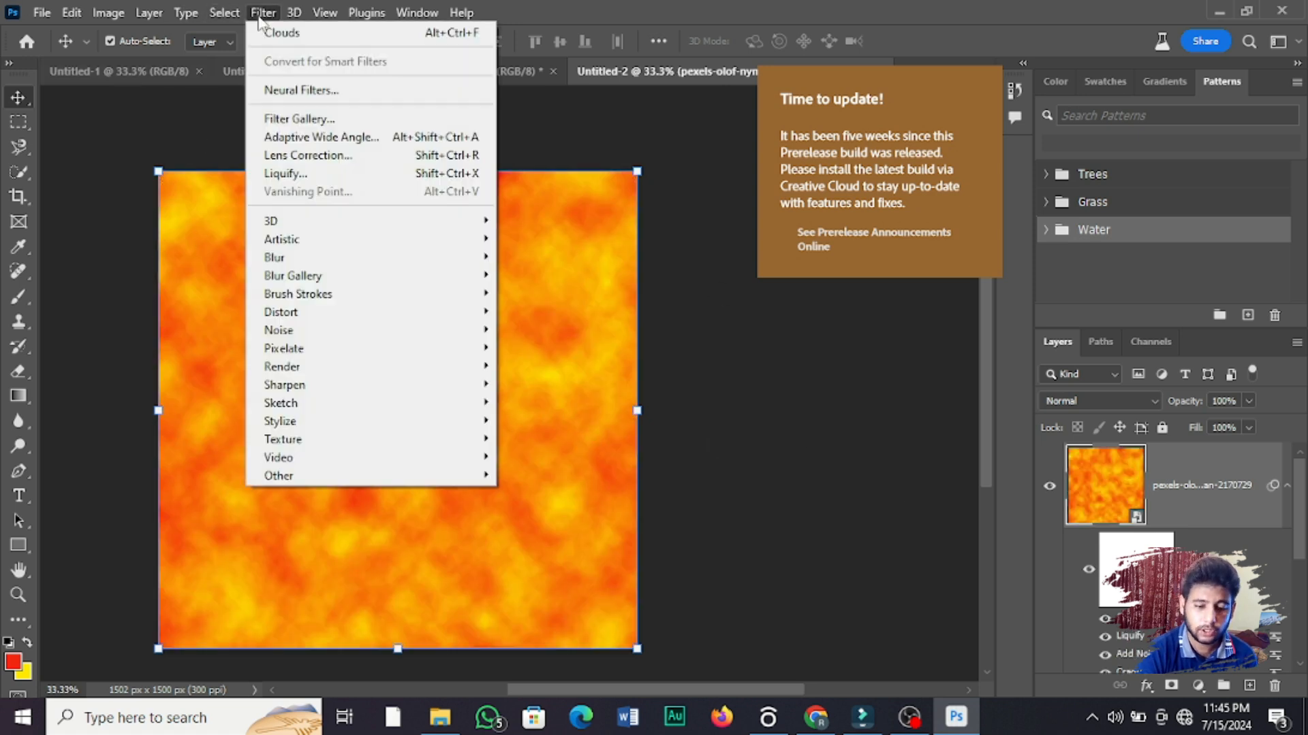
mouse_move(440, 372)
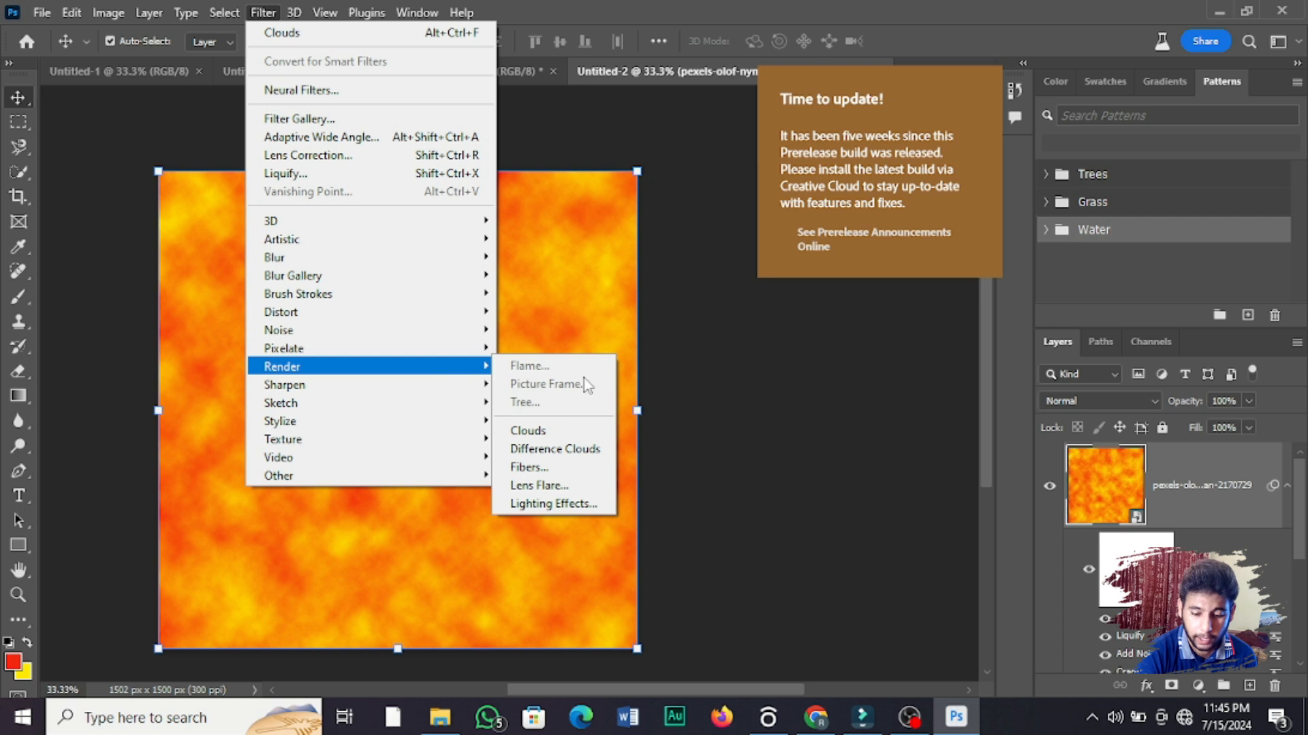
click(583, 487)
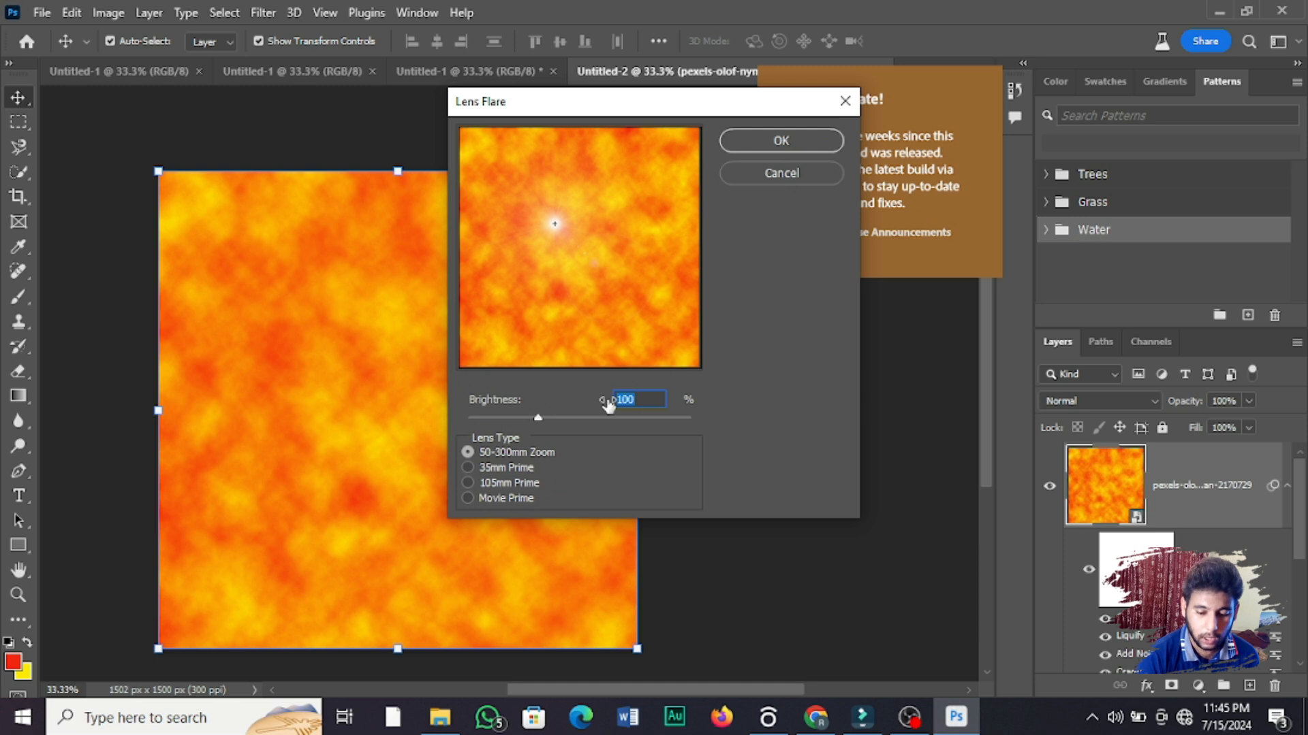
click(482, 480)
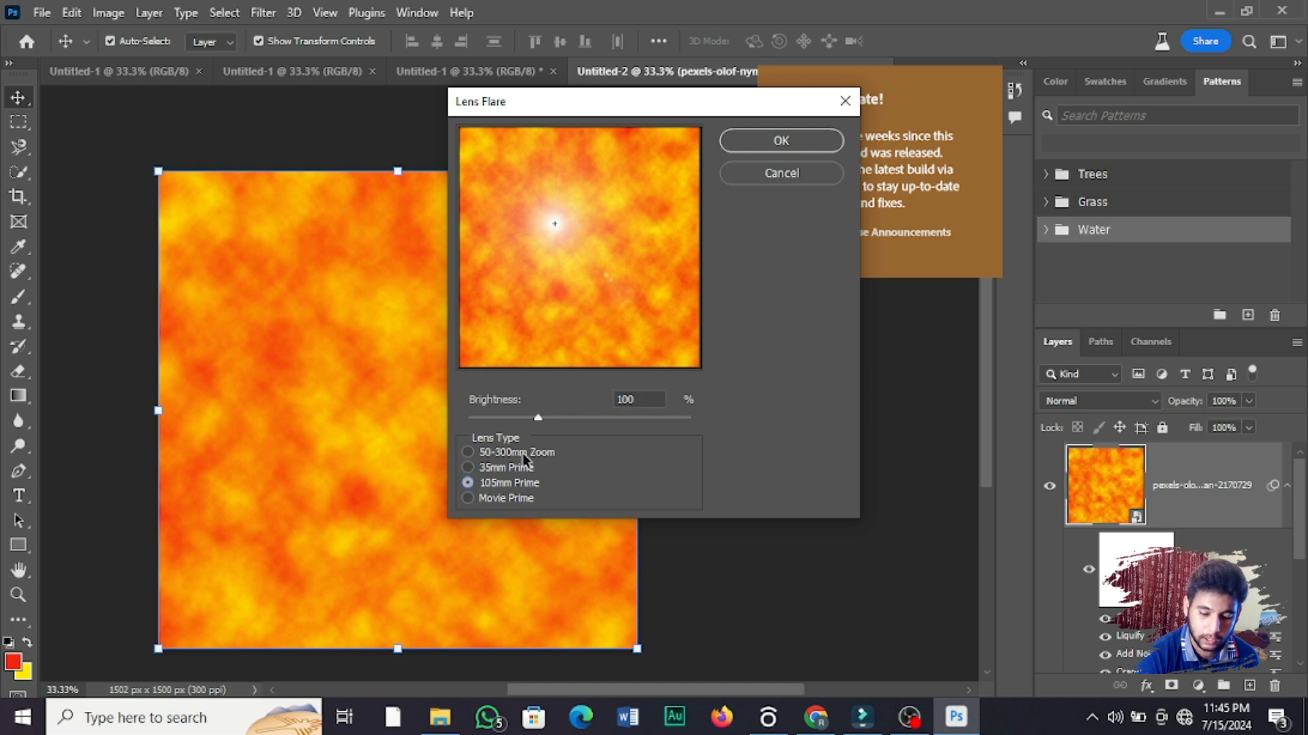
click(481, 471)
click(579, 258)
click(576, 249)
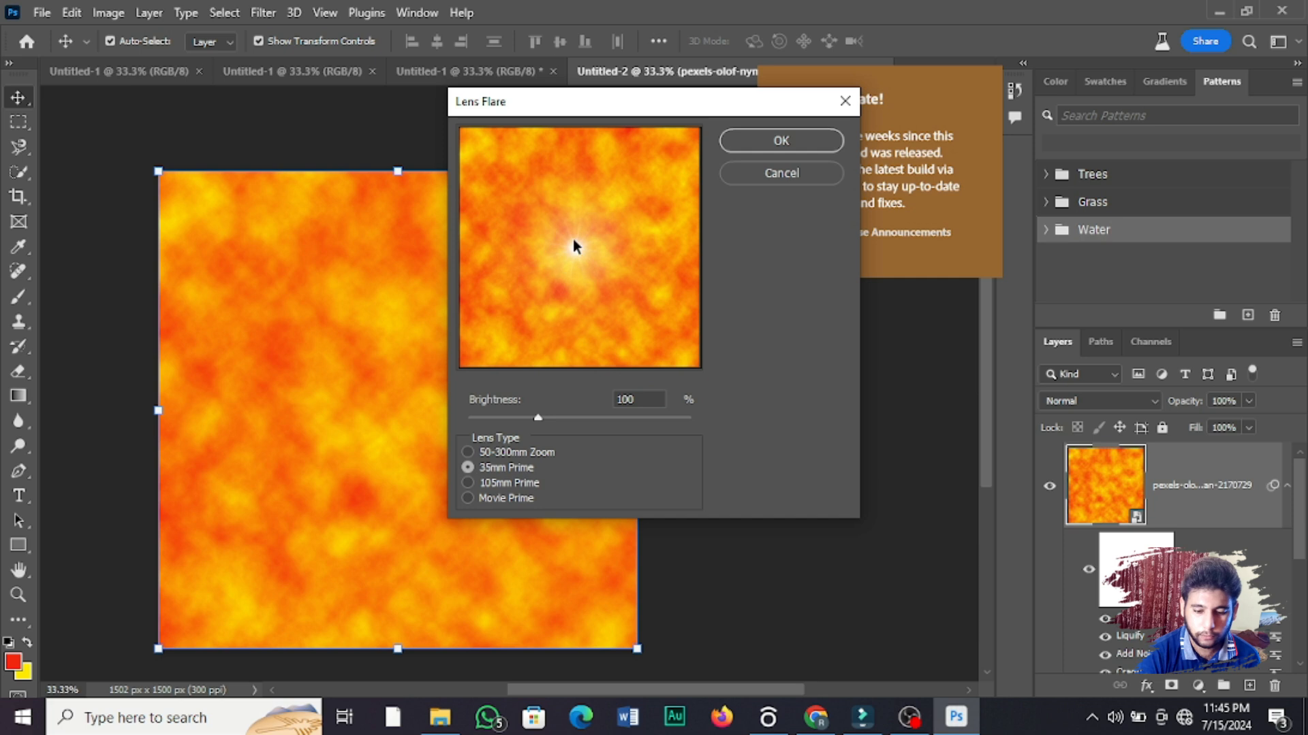
drag(533, 417, 590, 437)
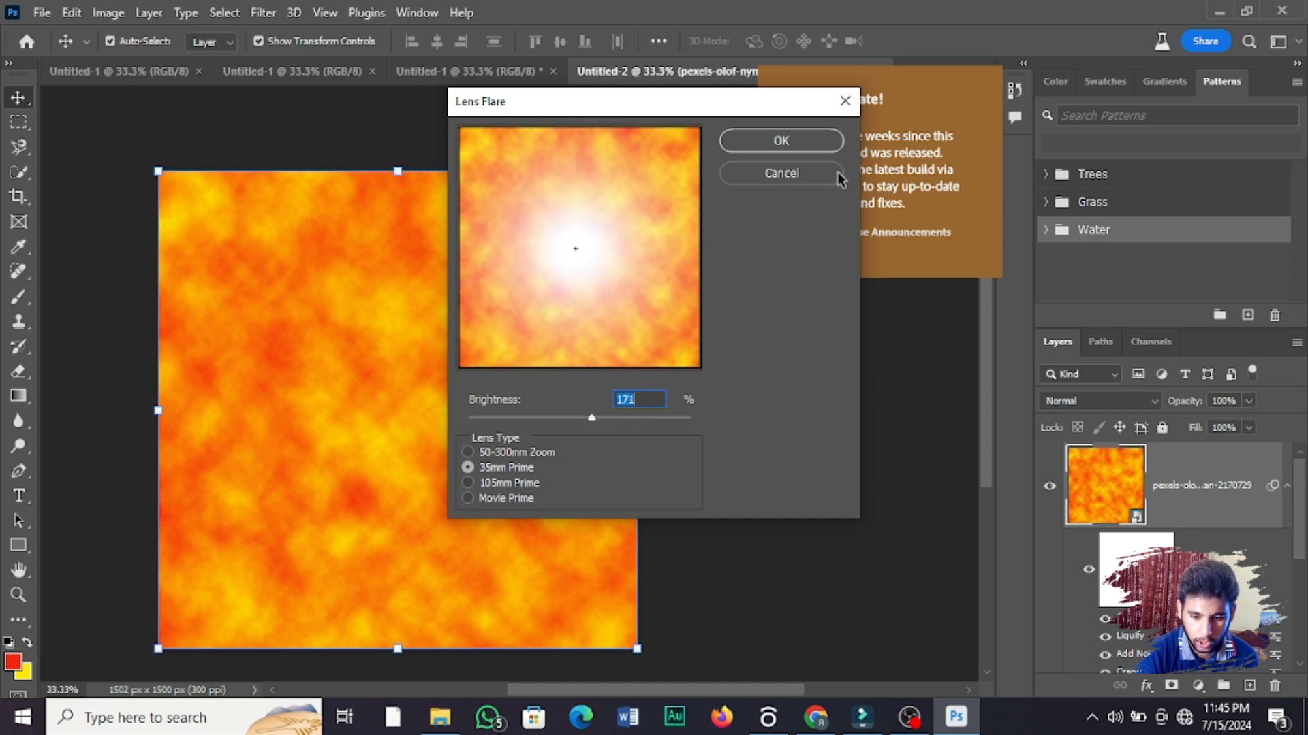
click(820, 146)
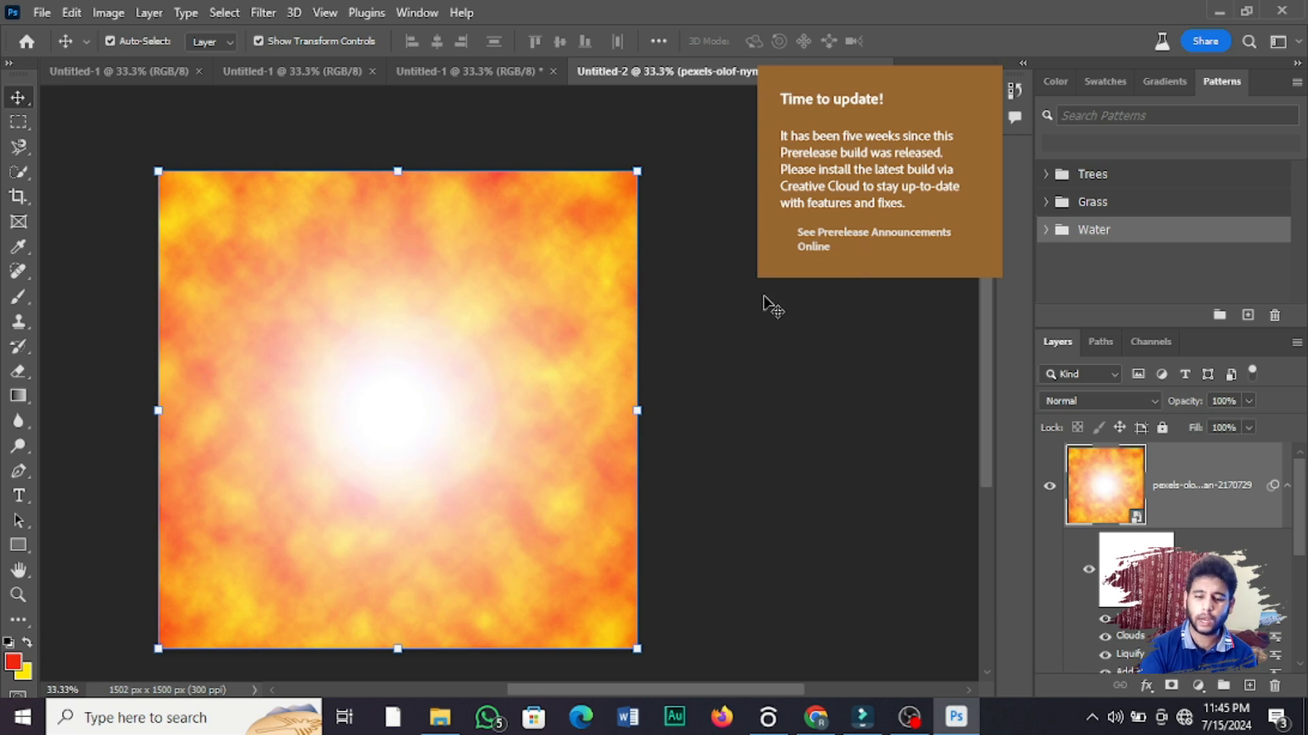
drag(470, 505, 359, 359)
key(ctrl+z)
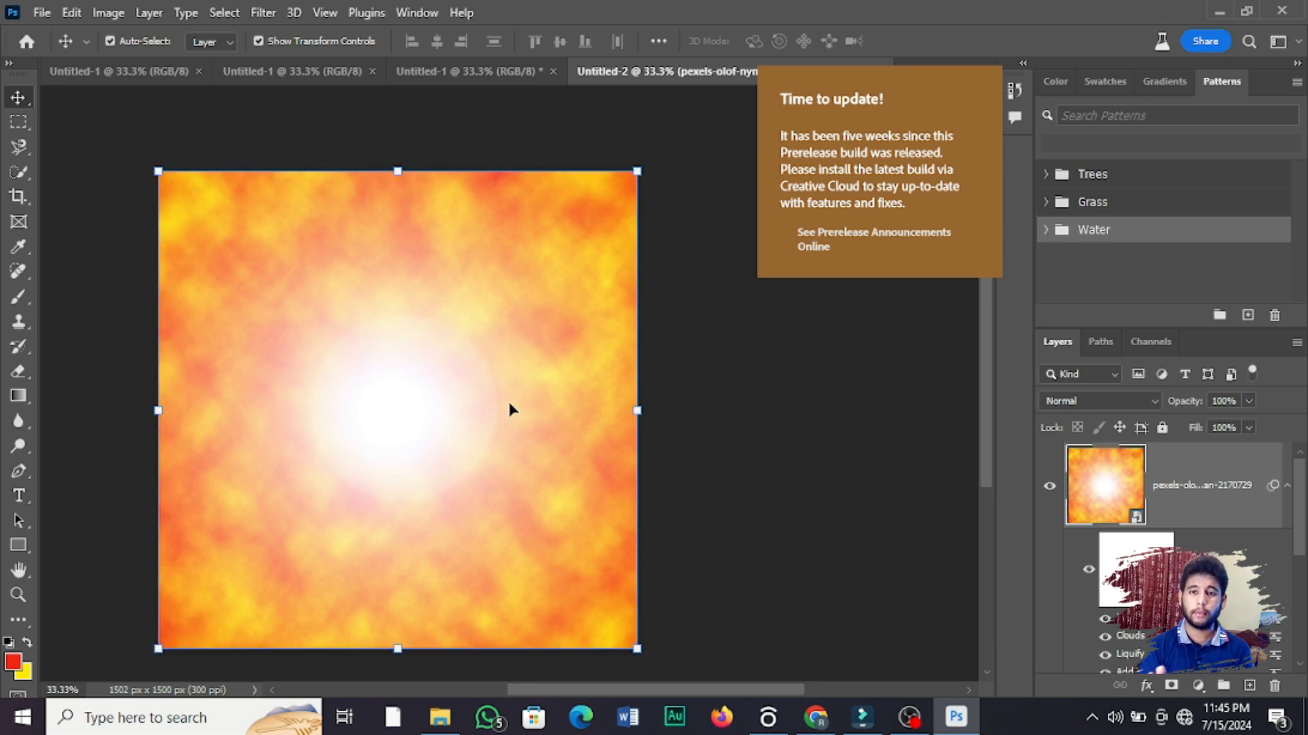
click(259, 15)
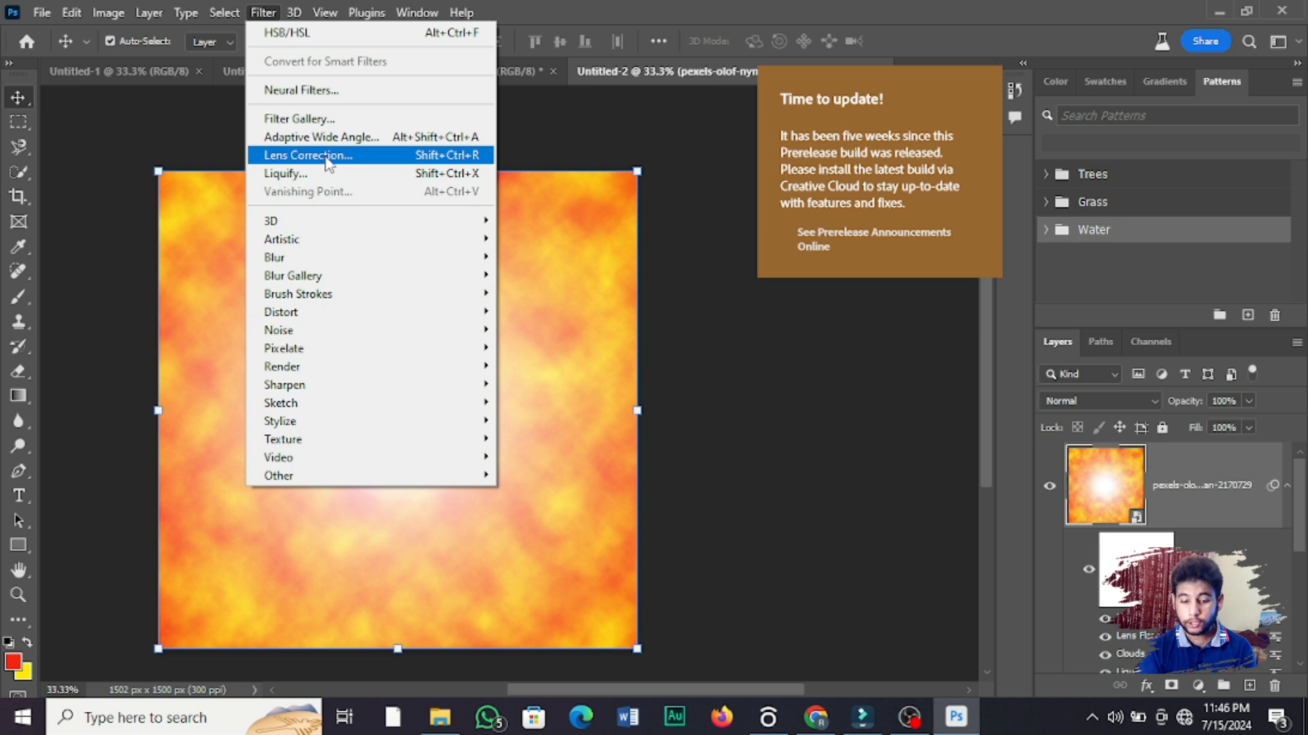
mouse_move(333, 223)
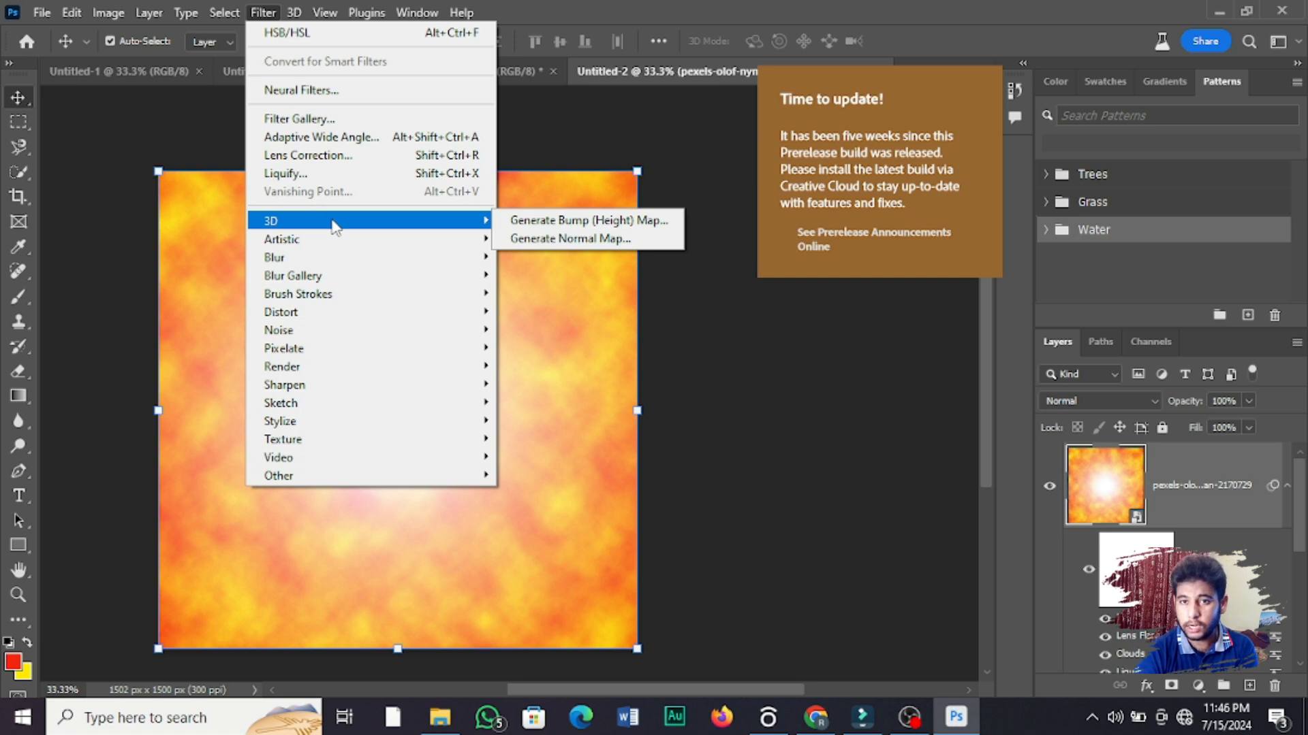
mouse_move(323, 13)
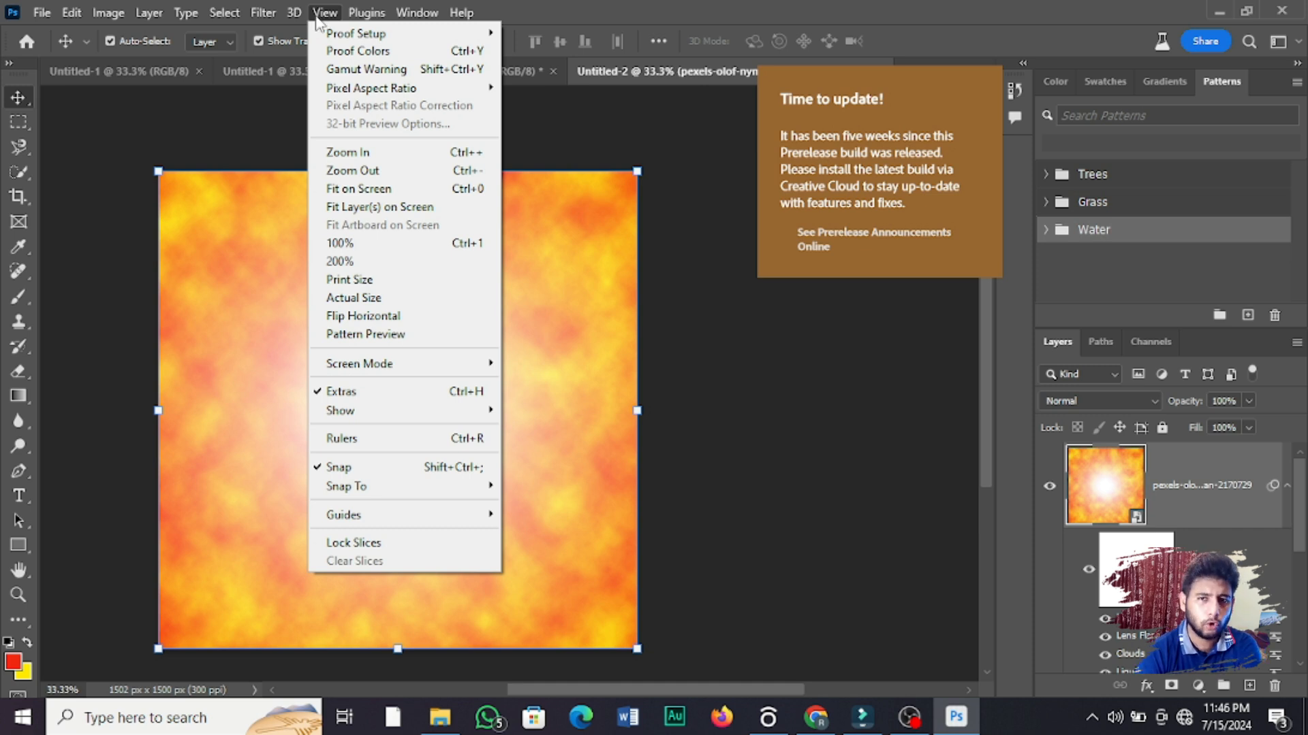
click(318, 15)
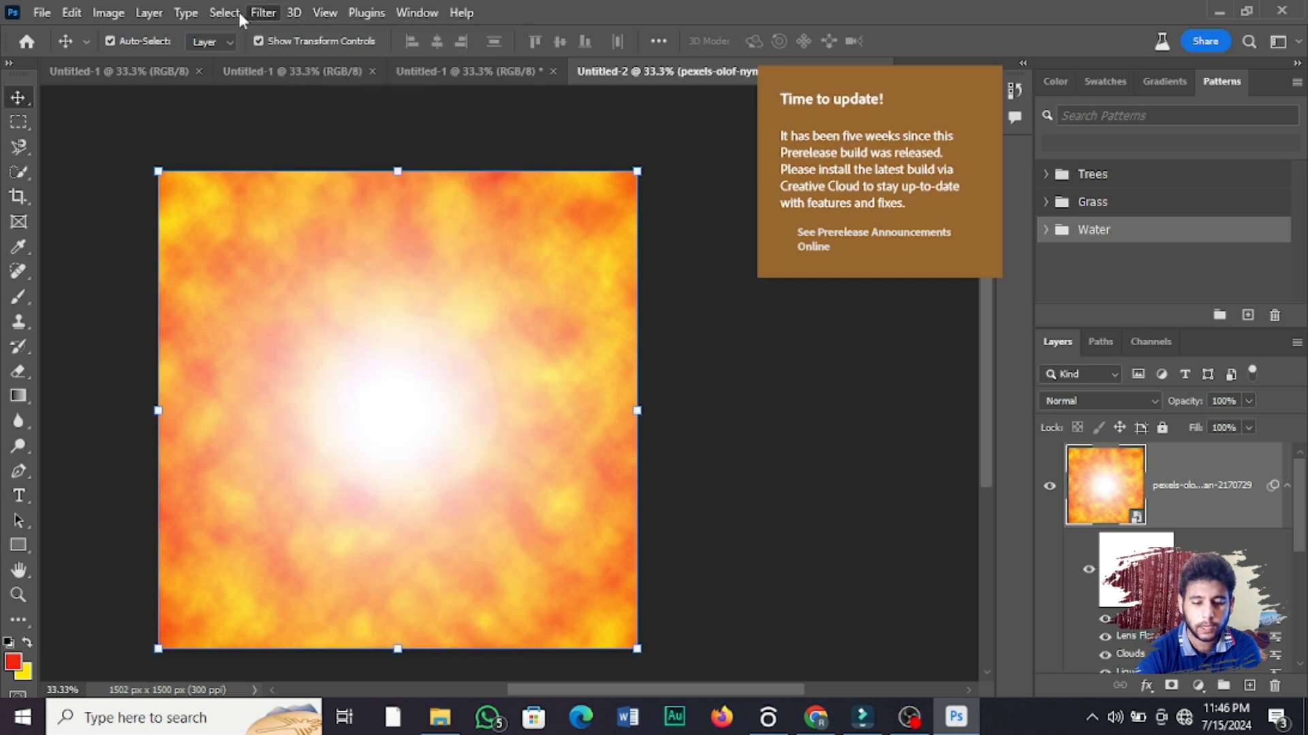
click(220, 14)
mouse_move(185, 14)
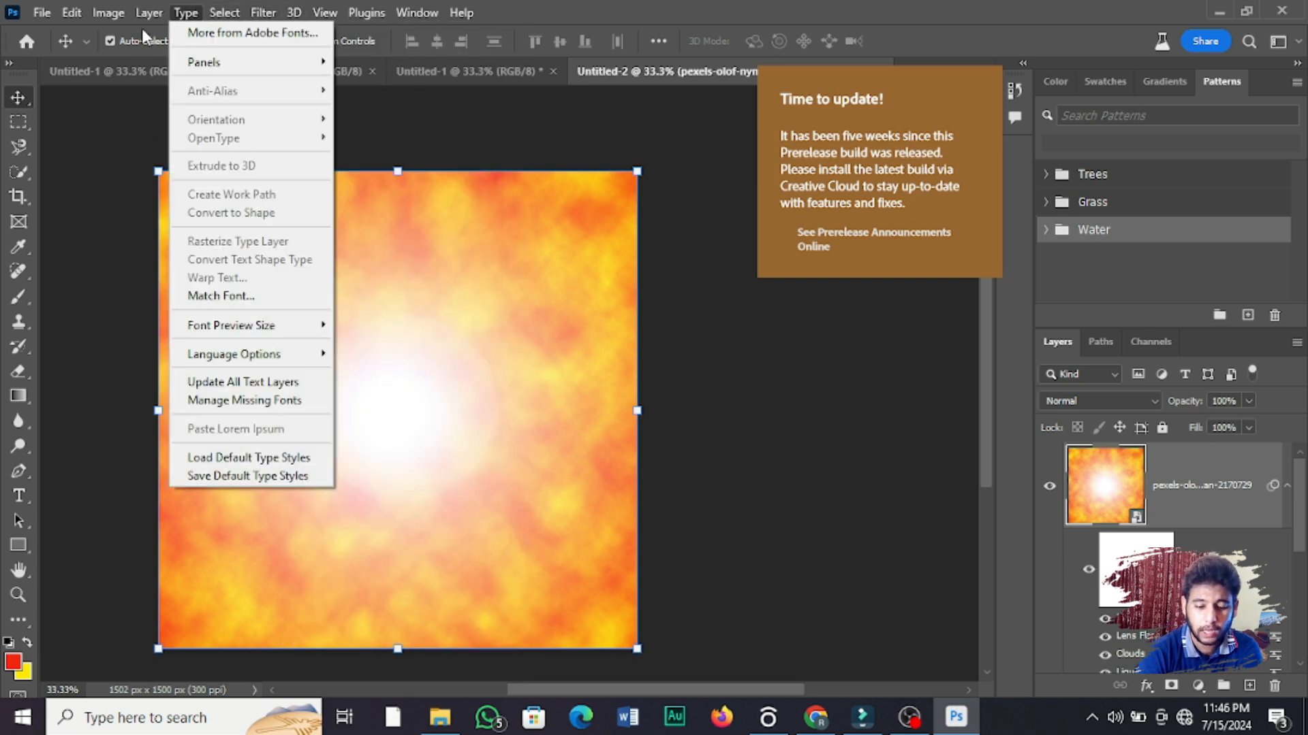
mouse_move(145, 13)
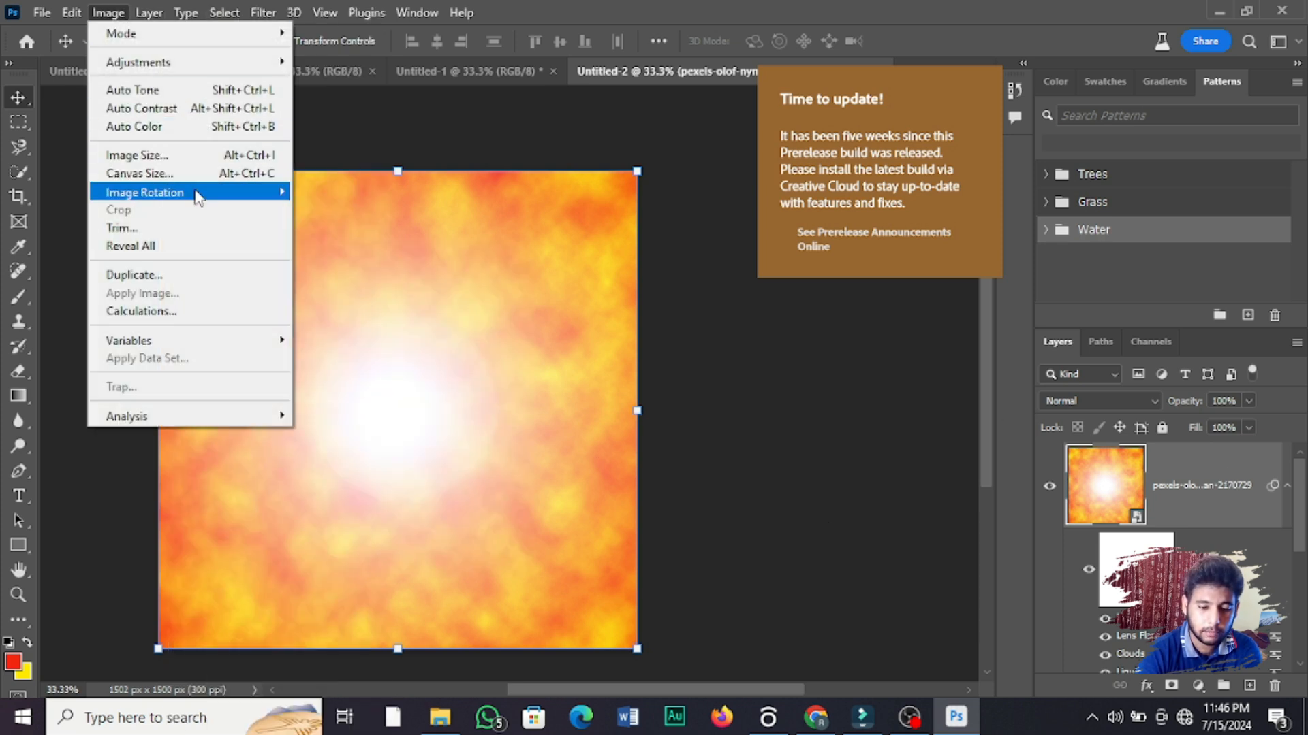
click(60, 11)
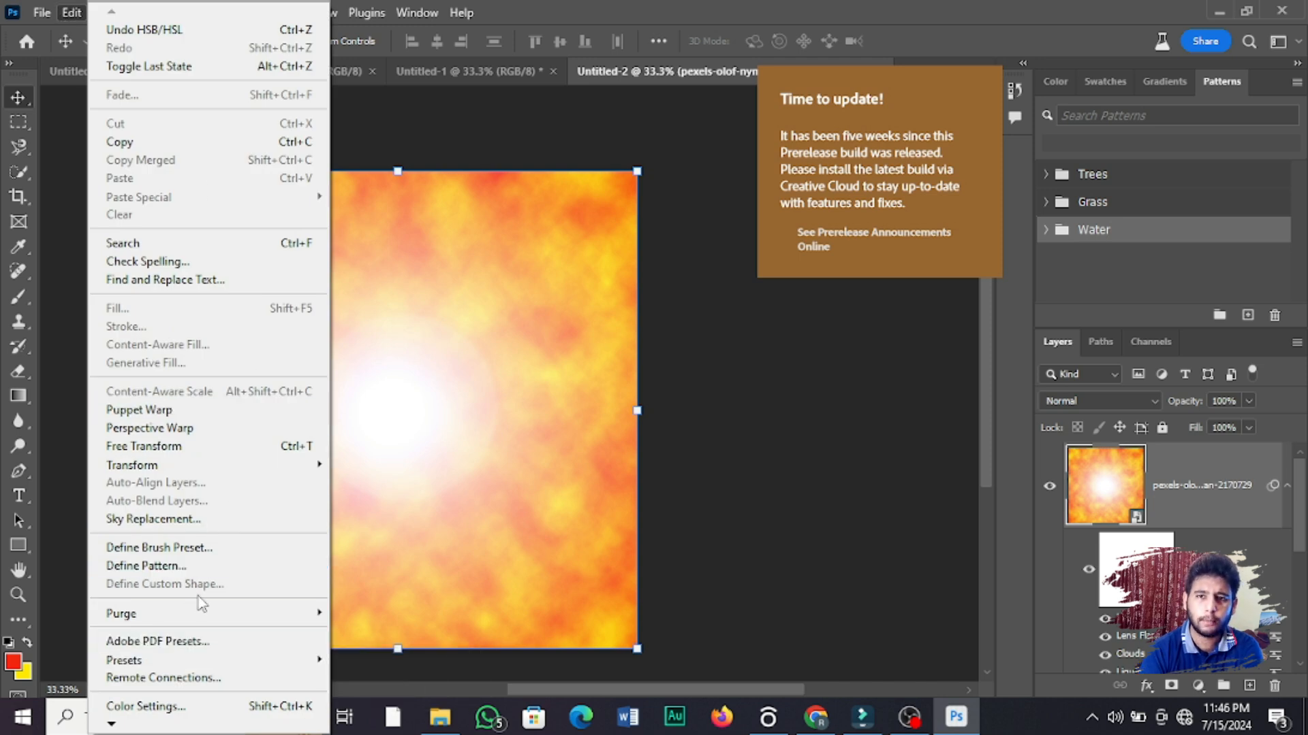
mouse_move(36, 15)
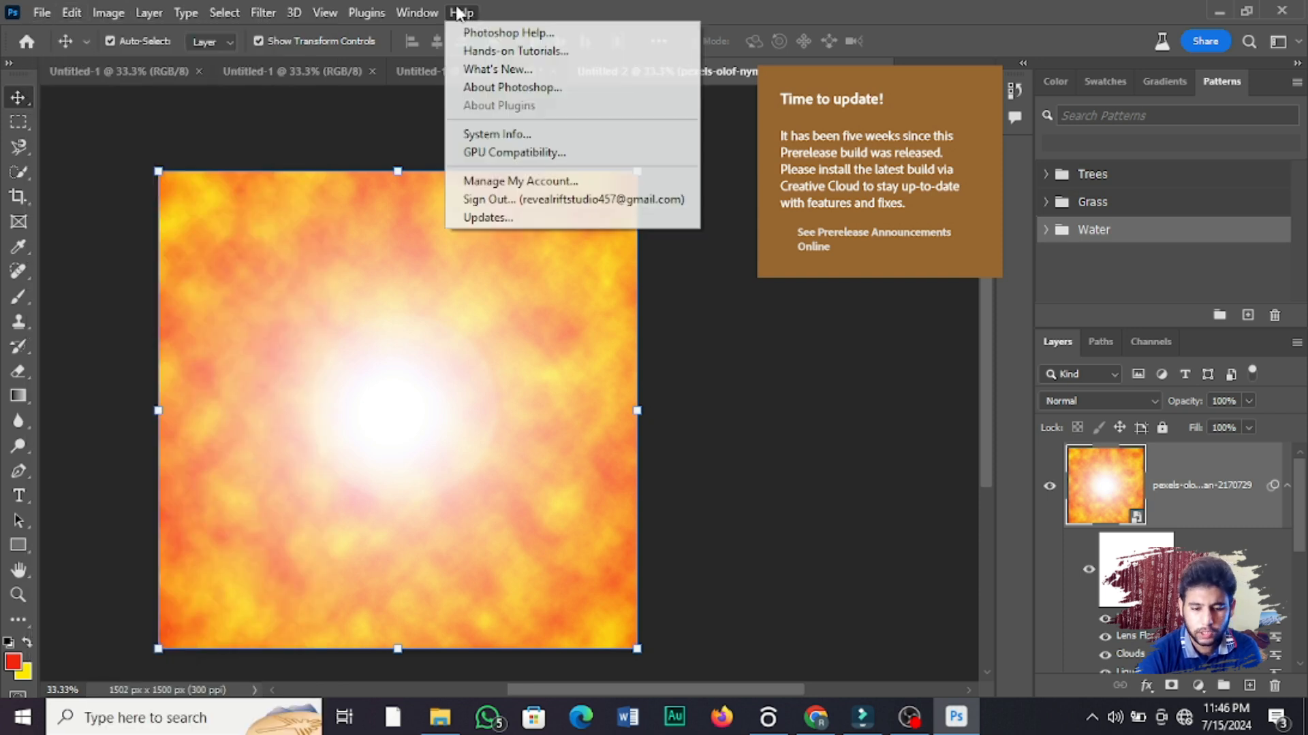
mouse_move(439, 14)
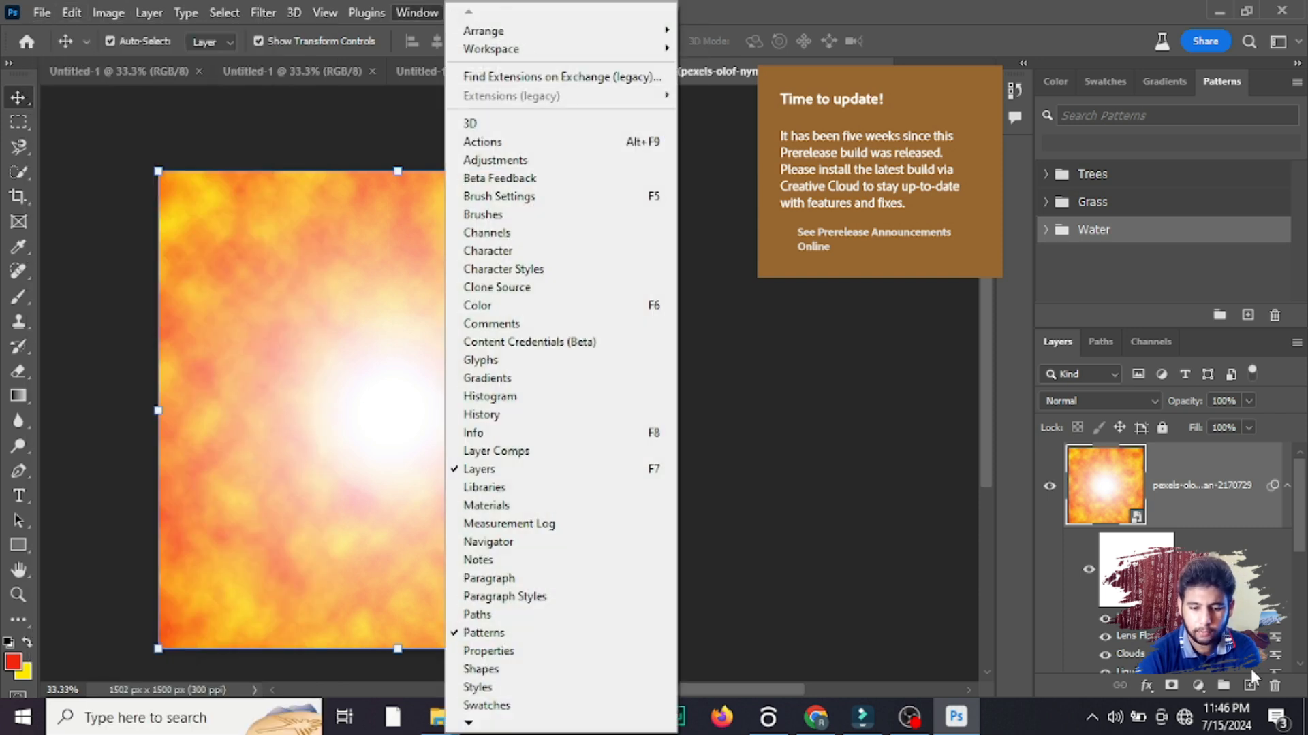
click(860, 611)
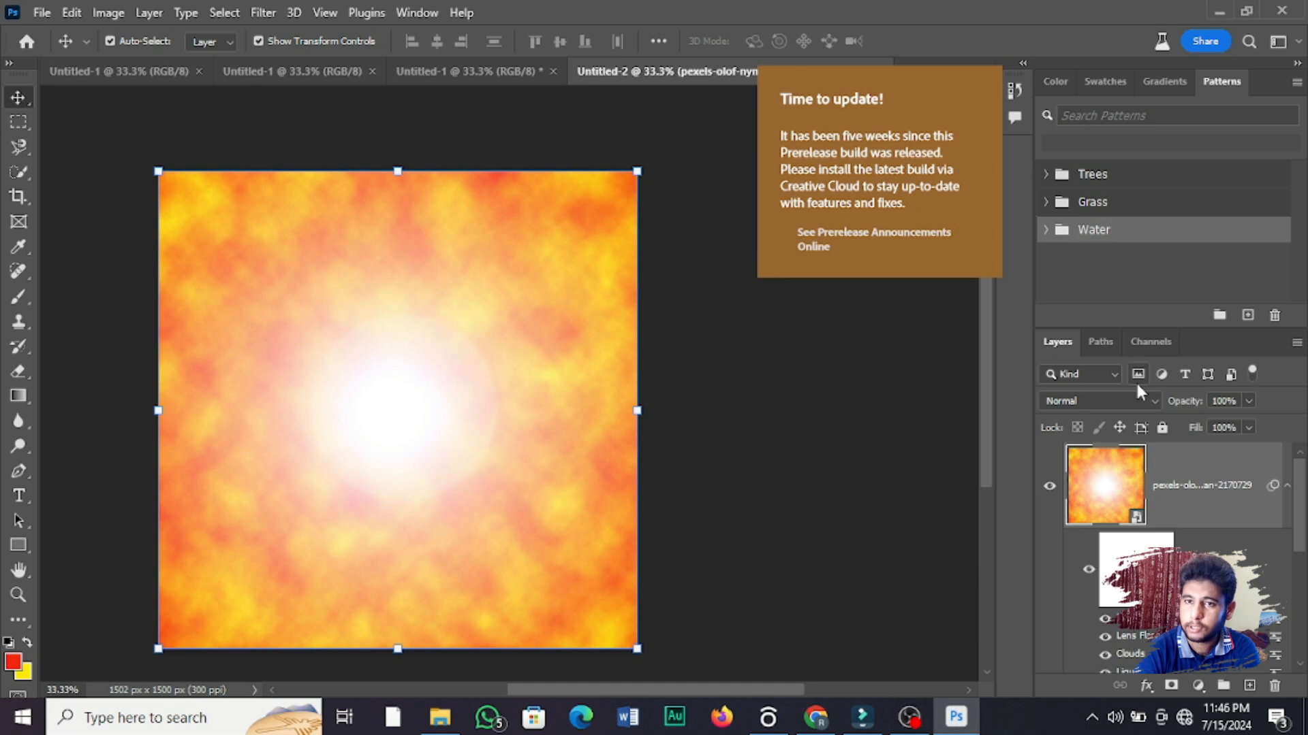